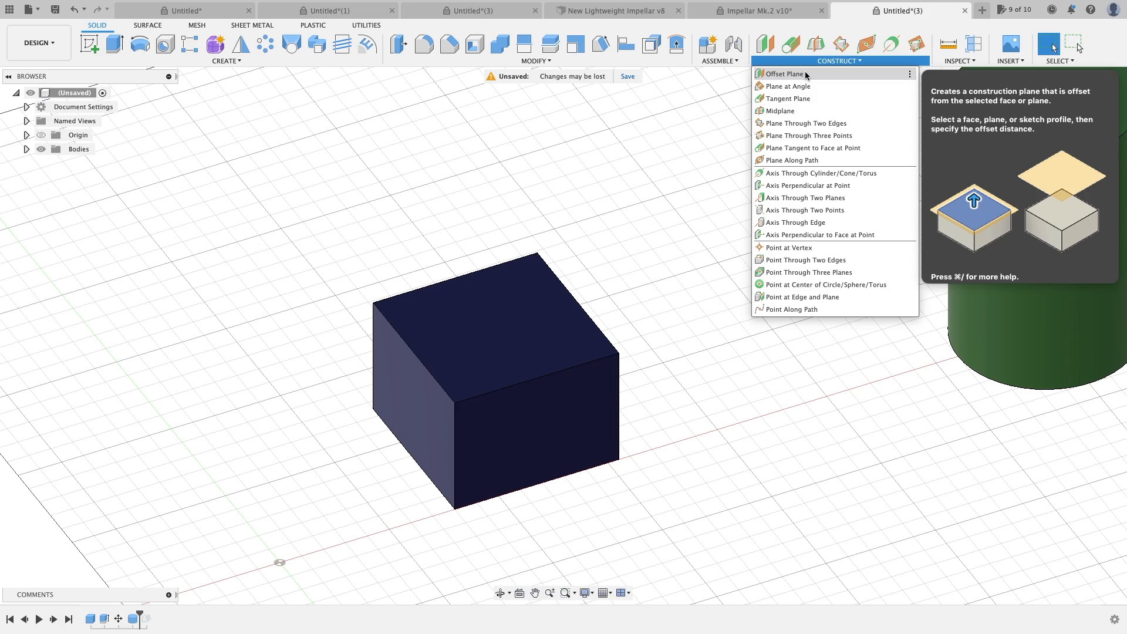
Step: Try an Offset Plane at -60 mm from the XZ origin plane
left_click(807, 75)
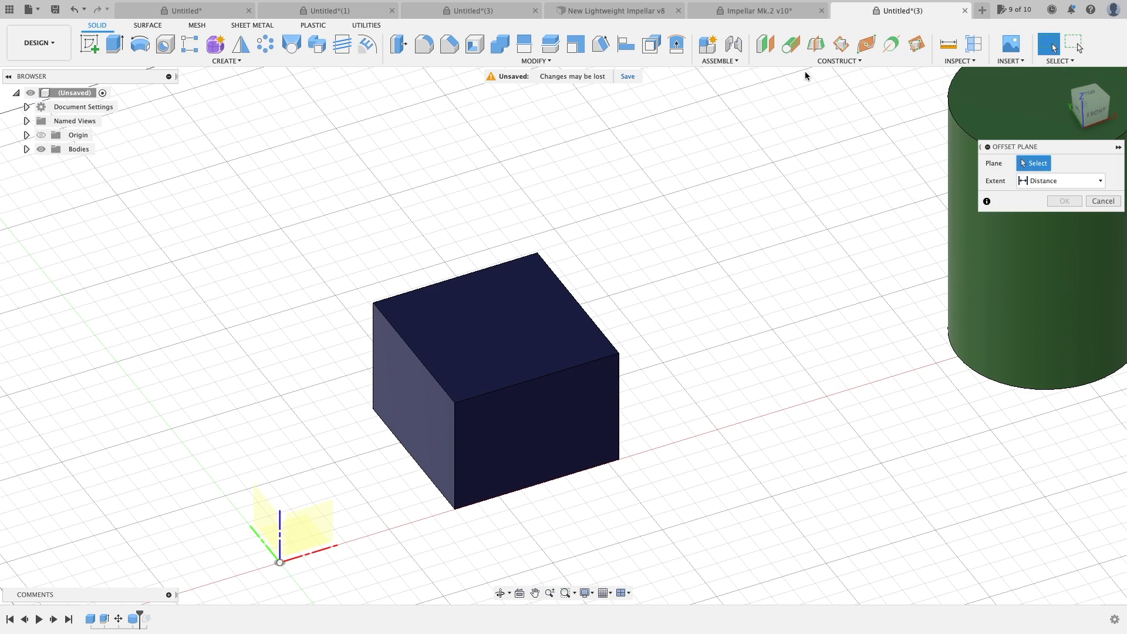
middle_click_drag(337, 528, 510, 363)
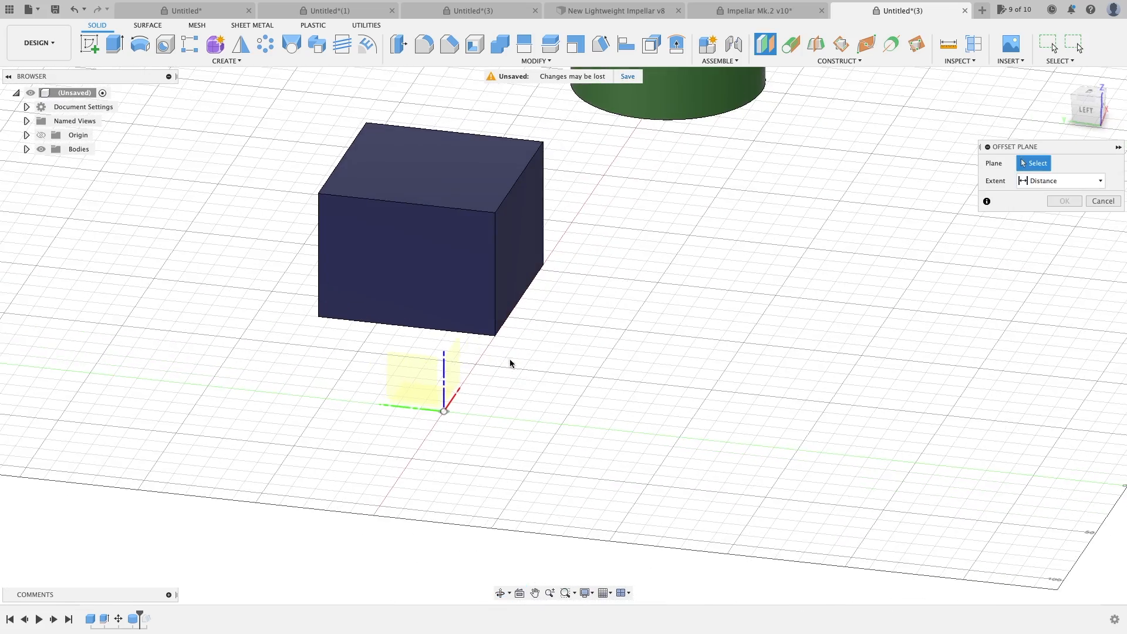
left_click(457, 365)
left_click_drag(443, 372, 611, 388)
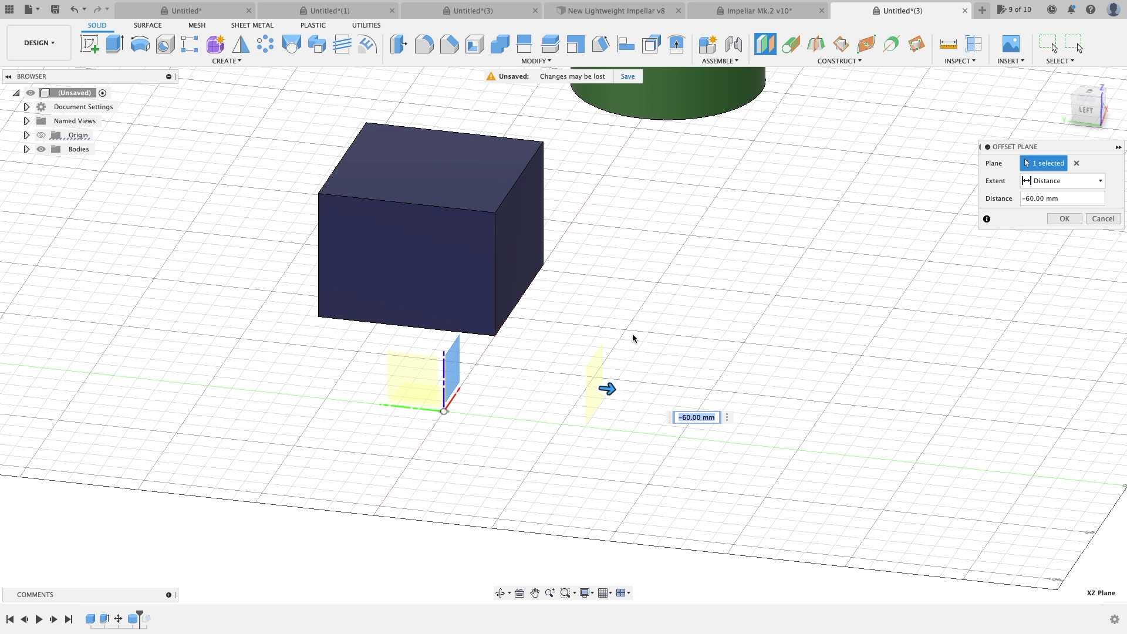
key("Escape")
middle_click_drag(587, 288, 658, 386)
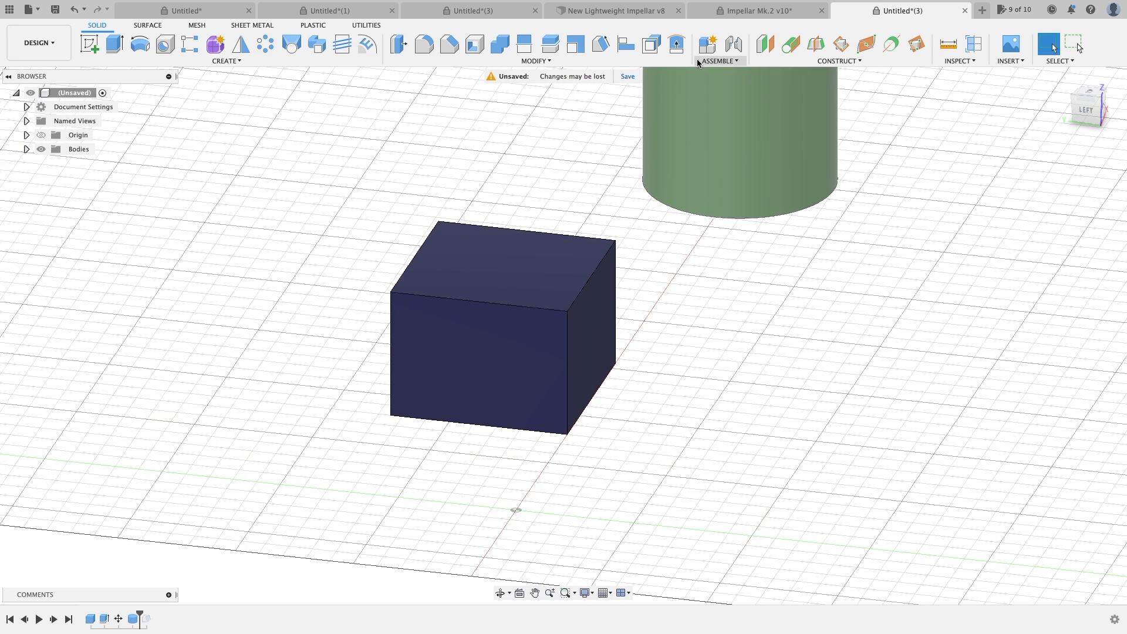
Step: Create an offset construction plane 50 mm above the box's top face
left_click(766, 46)
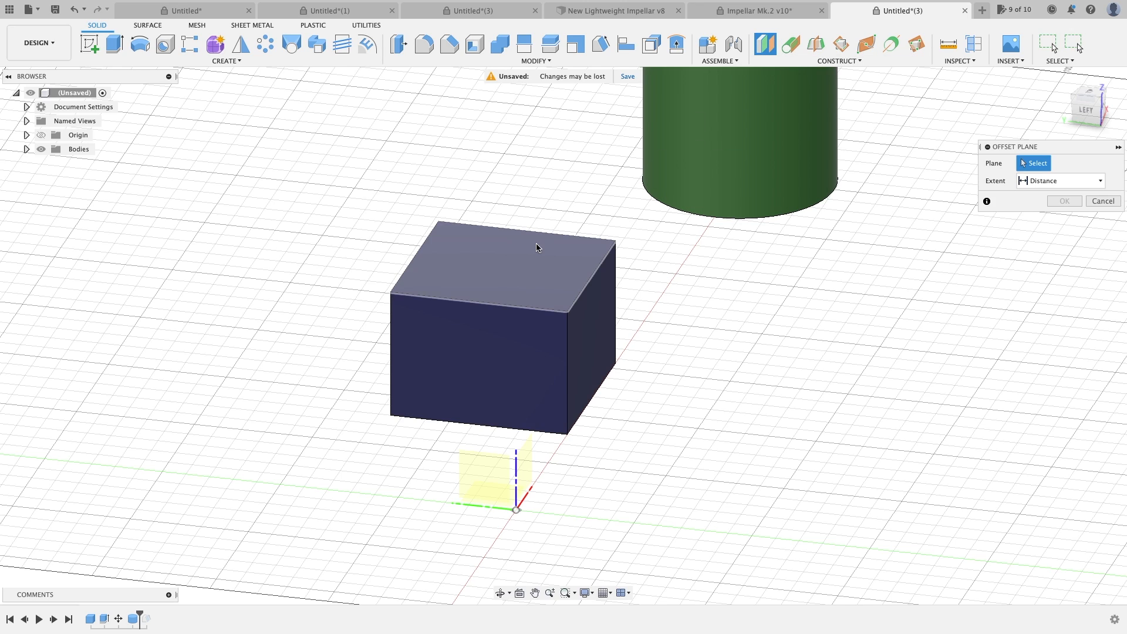
middle_click_drag(537, 247, 455, 256, "shift")
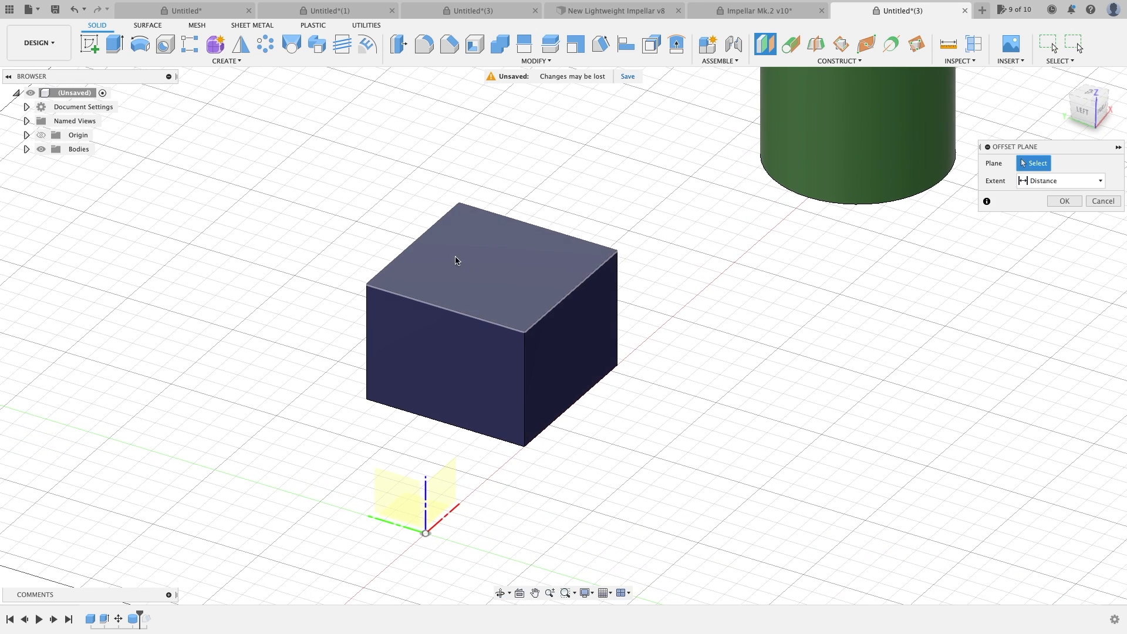
left_click(489, 258)
left_click_drag(491, 257, 492, 151)
middle_click_drag(526, 238, 722, 227, "shift")
left_click(1064, 218)
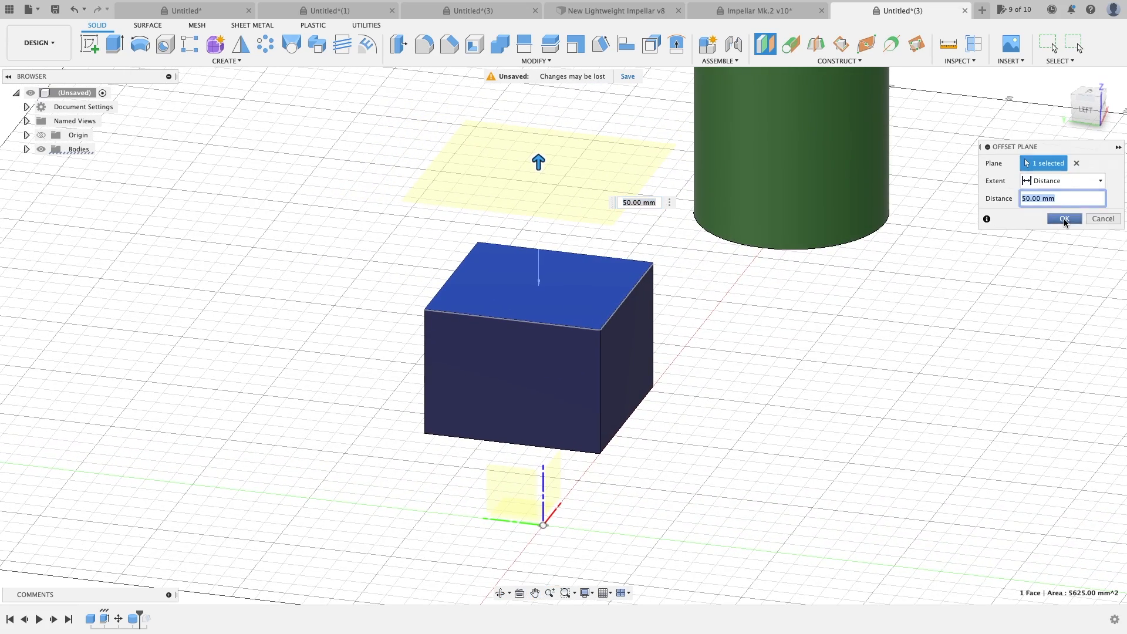
Step: Enlarge the displayed extent of the offset plane by pulling out its corner
middle_click_drag(728, 294, 638, 240, "shift")
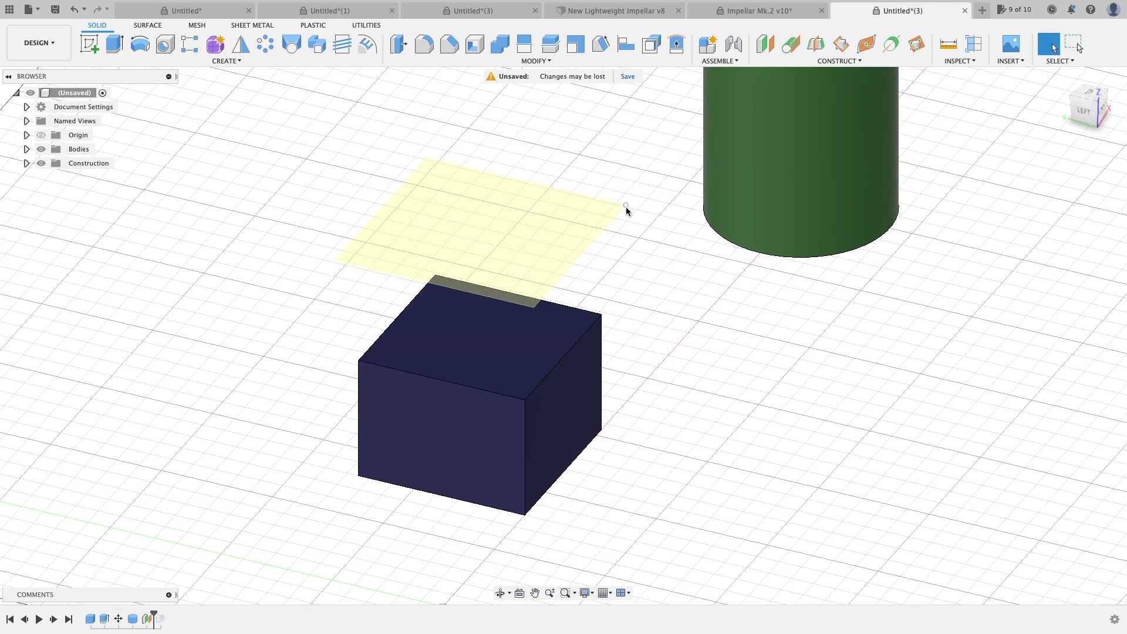
mouse_move(629, 203)
left_mouse_down()
mouse_move(669, 216)
mouse_move(642, 198)
left_mouse_up()
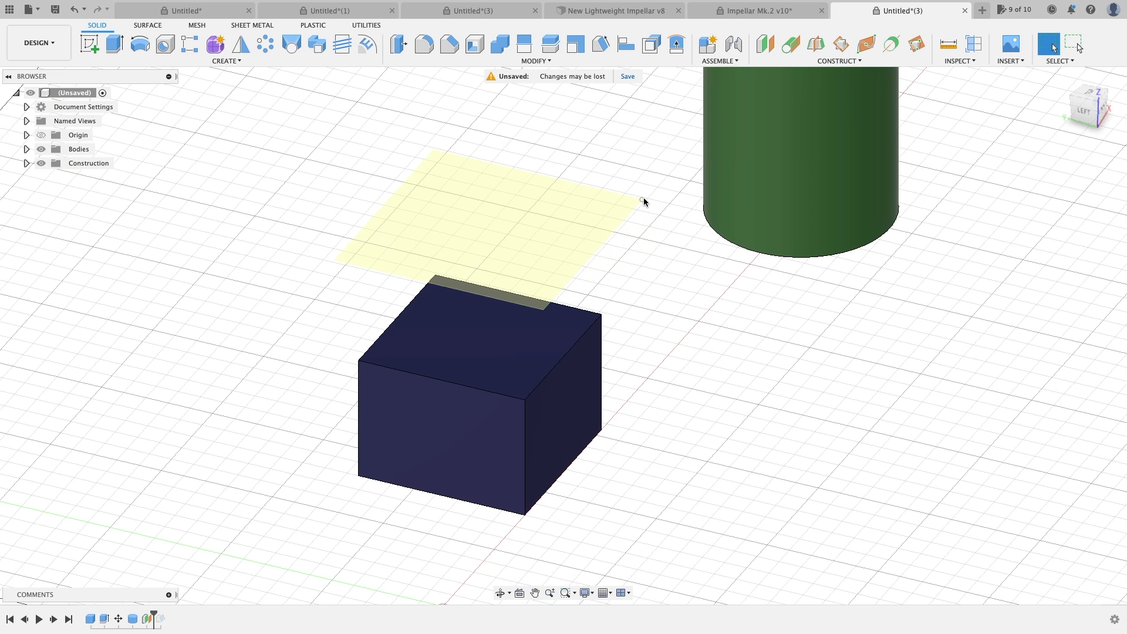
left_click_drag(643, 198, 682, 214)
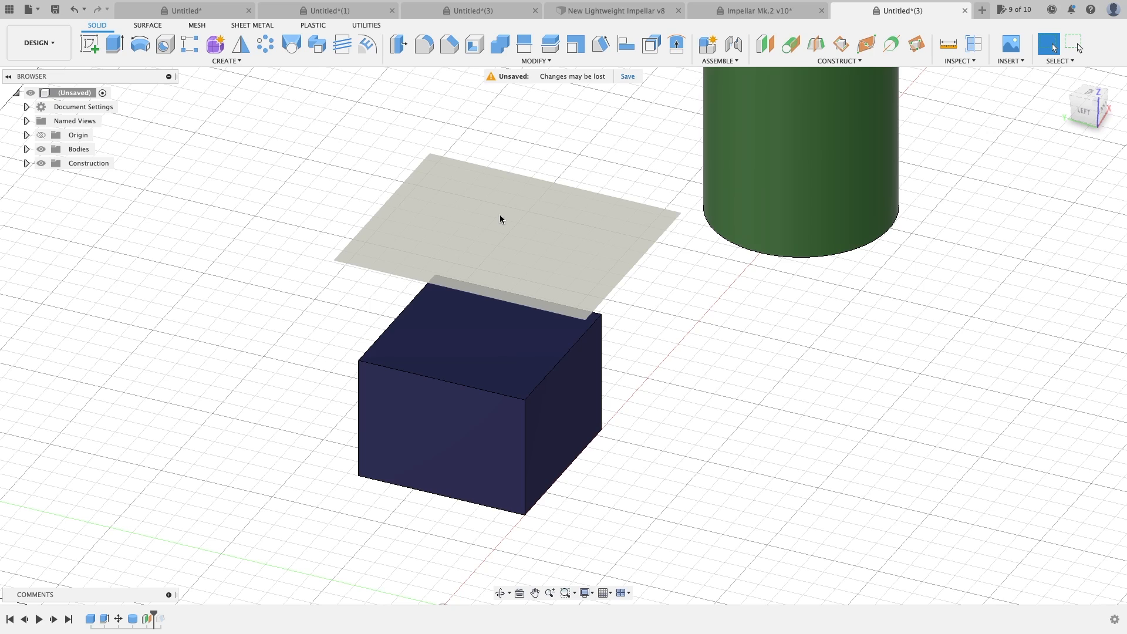
Step: Try starting a sketch on the offset plane above the box, and undo it
left_click(523, 224)
right_click(499, 229)
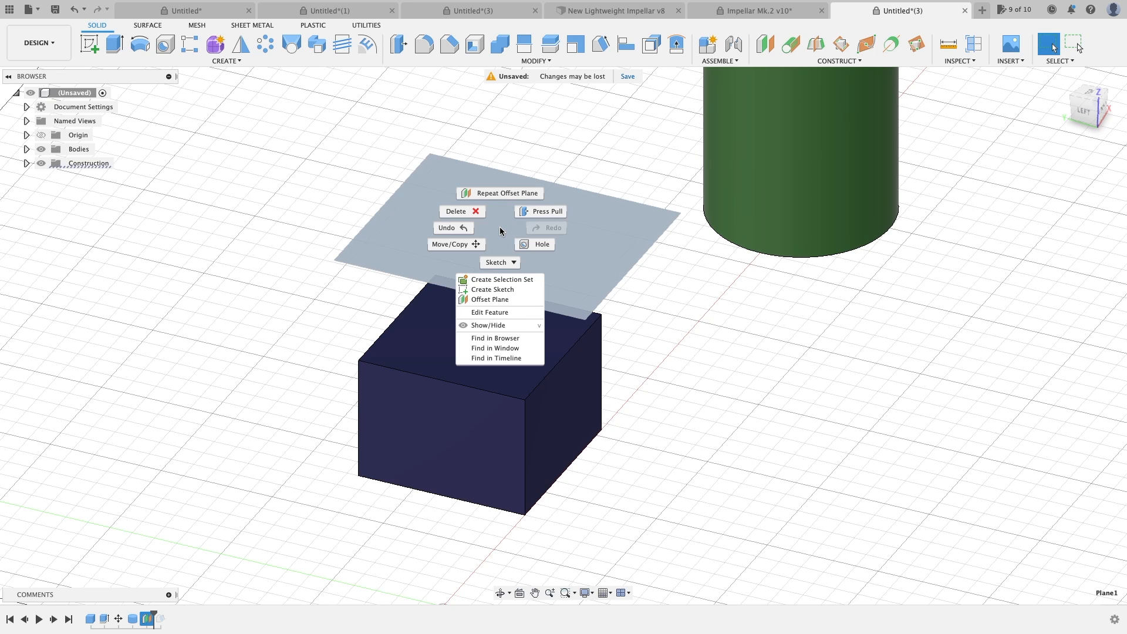
left_click(500, 292)
key("super+z")
Step: Undo the creation of the offset plane above the box
left_click(230, 61)
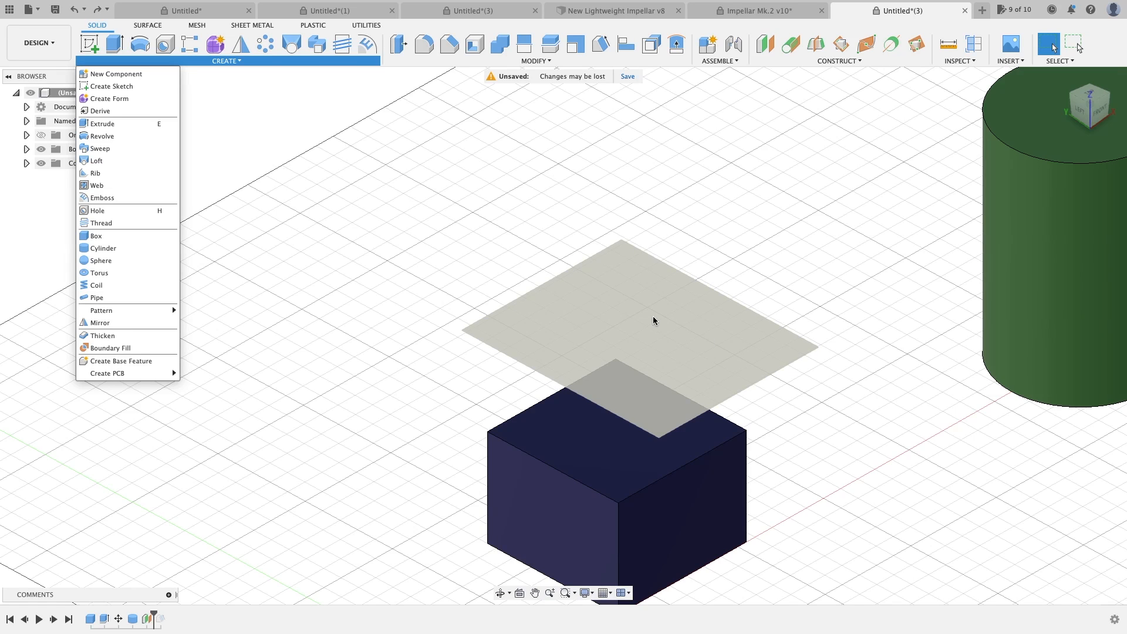
left_click(660, 283)
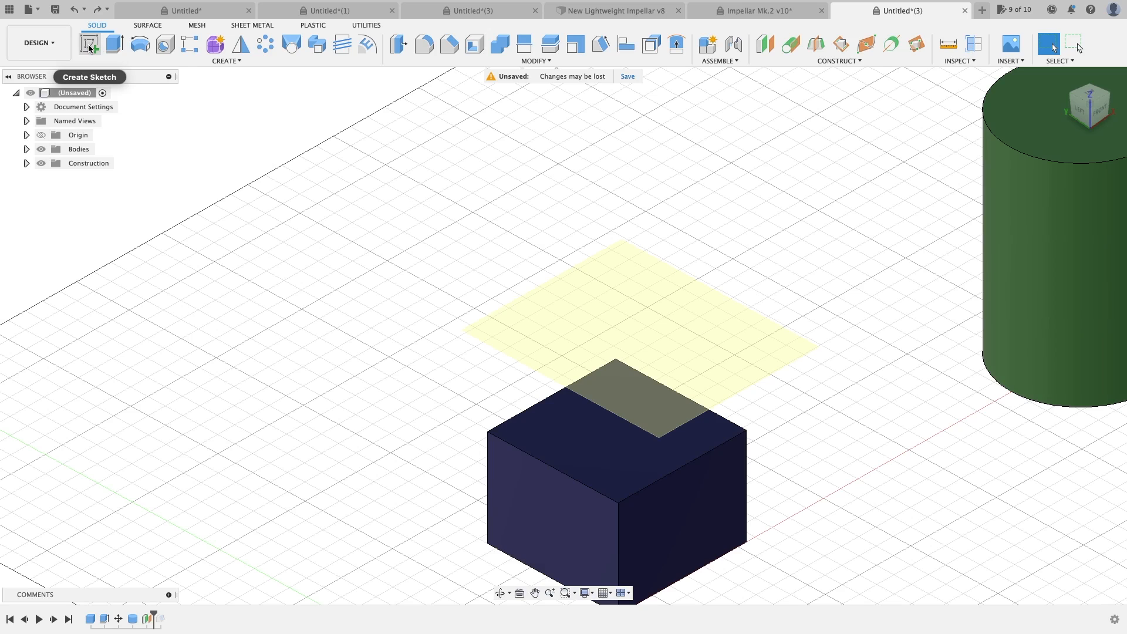
middle_click_drag(801, 168, 680, 109)
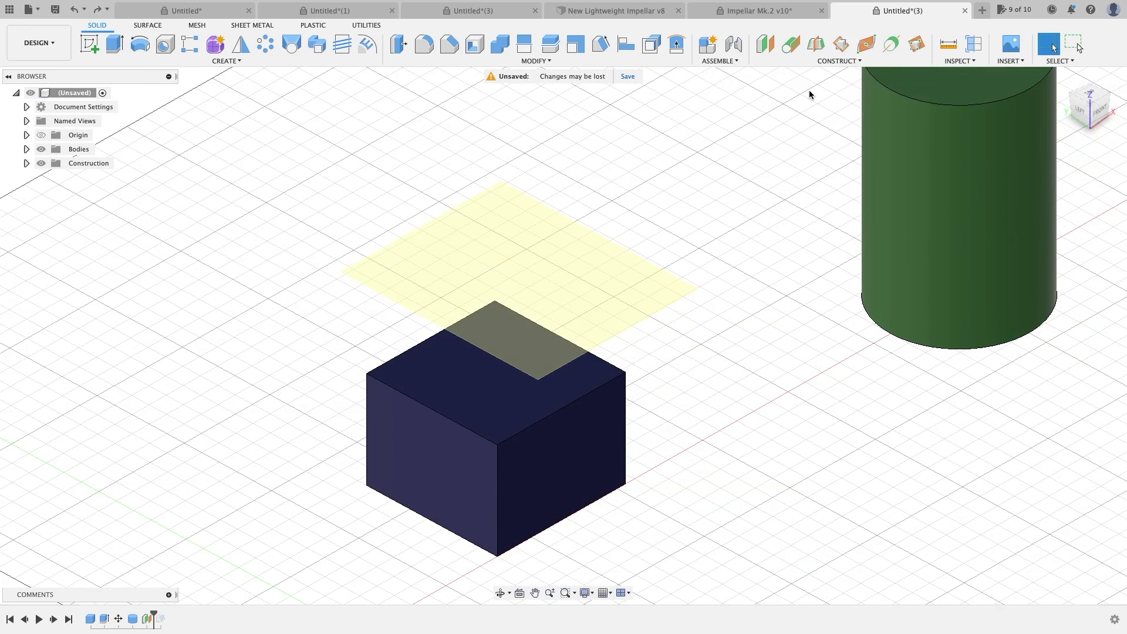
key("super+z")
Step: Try a Plane at Angle through the edge between the box's top and front faces, at 45 degrees
left_click(838, 61)
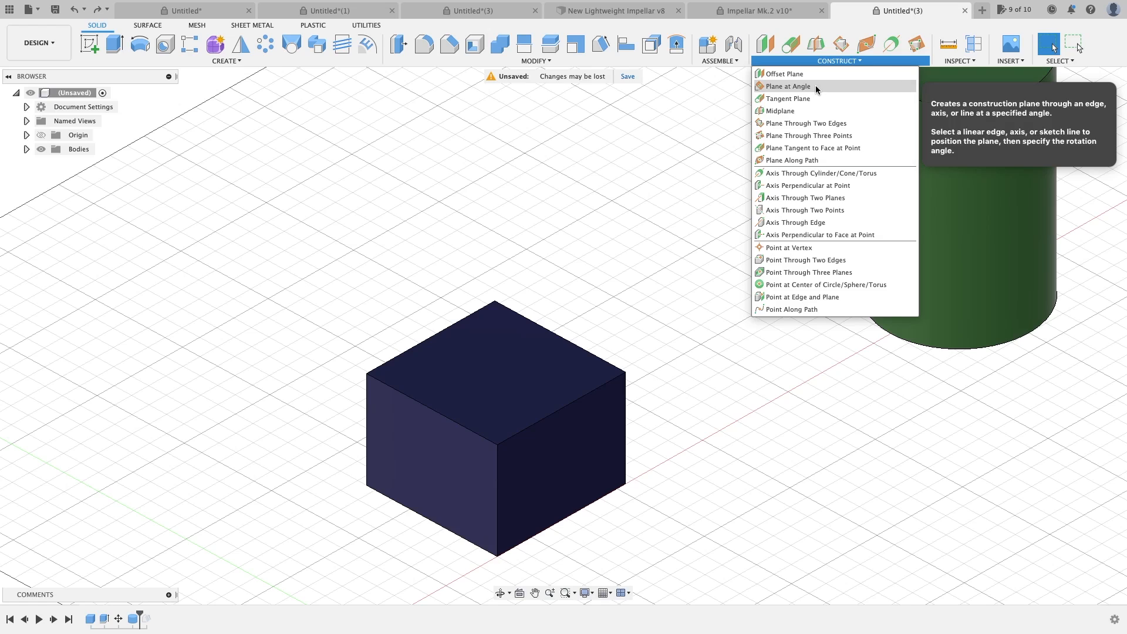
left_click(815, 86)
middle_click_drag(688, 219, 732, 119)
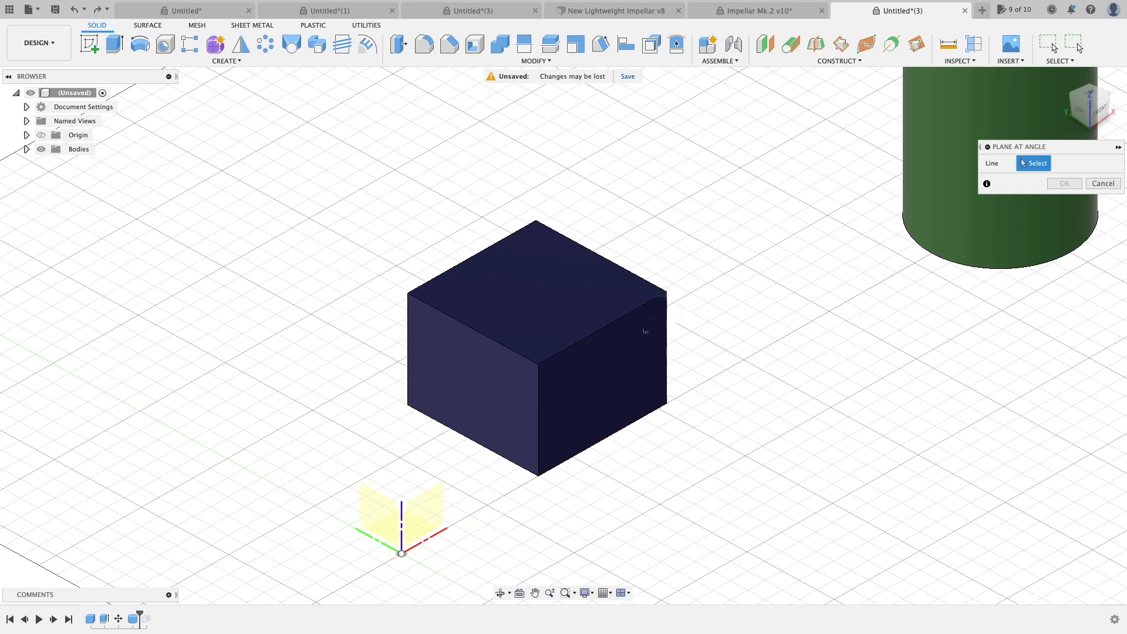
left_click(620, 319)
middle_click_drag(692, 247, 694, 181, "shift")
scroll(659, 235, "up", 4)
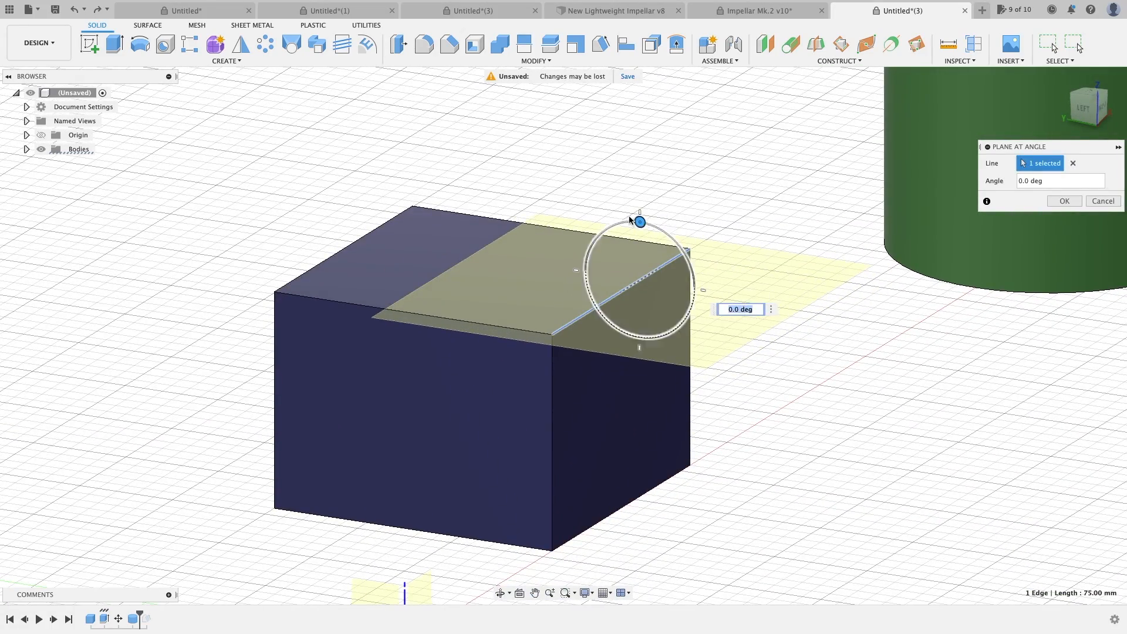
left_click_drag(640, 222, 679, 246)
middle_click_drag(569, 449, 571, 395, "shift")
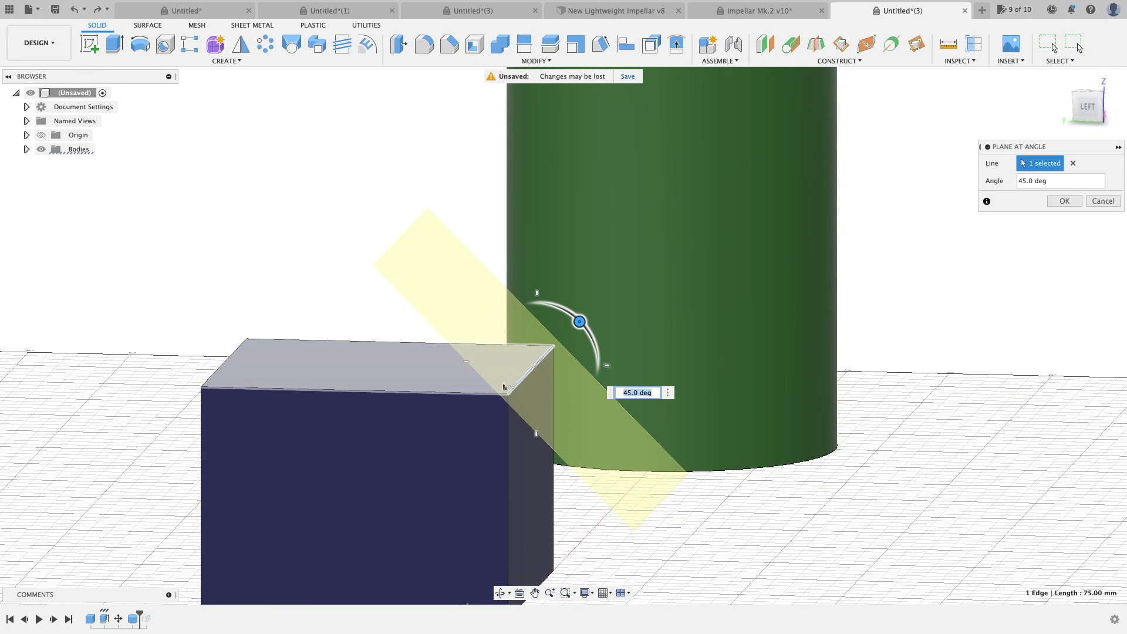
middle_click_drag(492, 418, 611, 219, "shift")
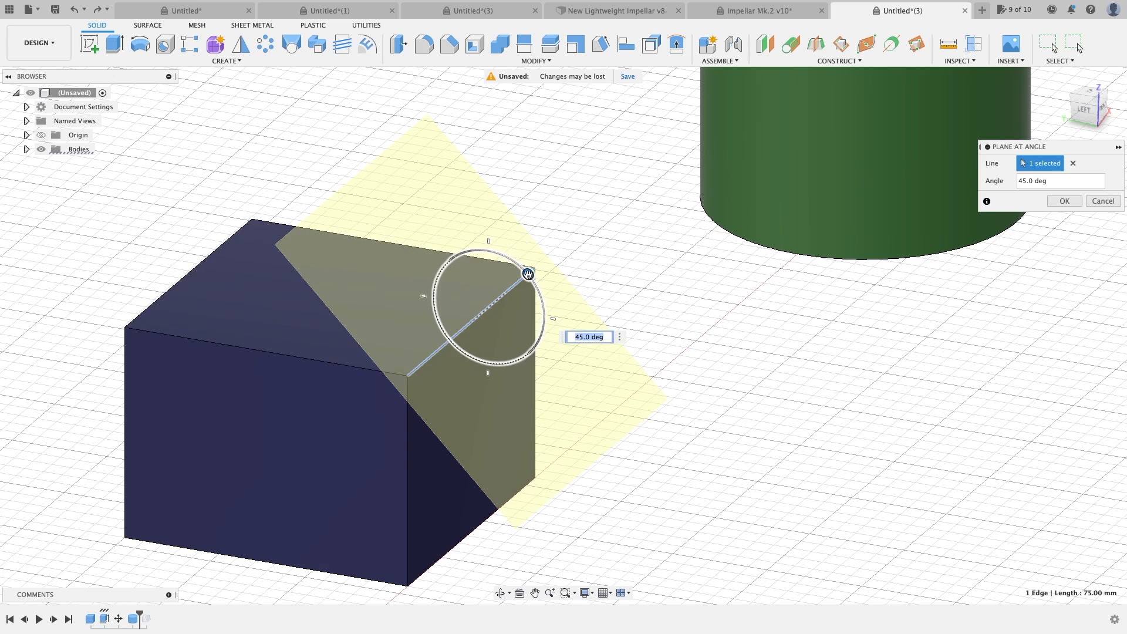
mouse_move(528, 273)
left_mouse_down()
mouse_move(541, 319)
mouse_move(536, 277)
mouse_move(553, 284)
mouse_move(533, 284)
mouse_move(516, 261)
mouse_move(531, 276)
left_mouse_up()
key("Escape")
Step: Try a Tangent Plane on the cylinder's curved side face, rotated to 80 degrees
left_click(841, 63)
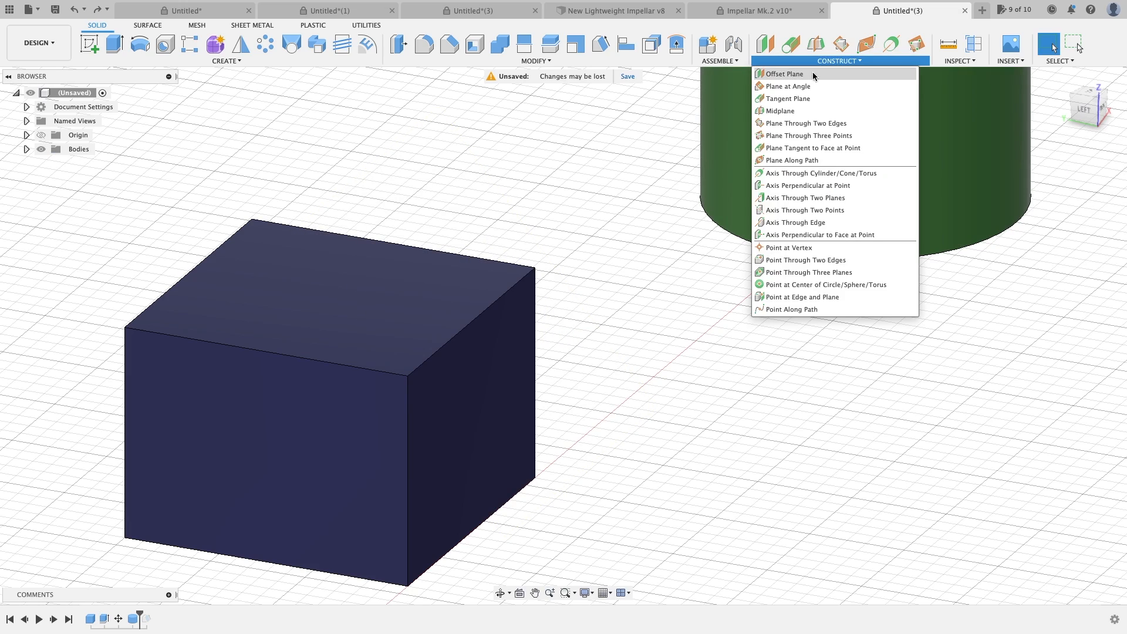
left_click(766, 102)
scroll(631, 235, "down", 6)
middle_click_drag(635, 231, 544, 357)
middle_click_drag(780, 284, 805, 280, "shift")
scroll(802, 301, "up", 4)
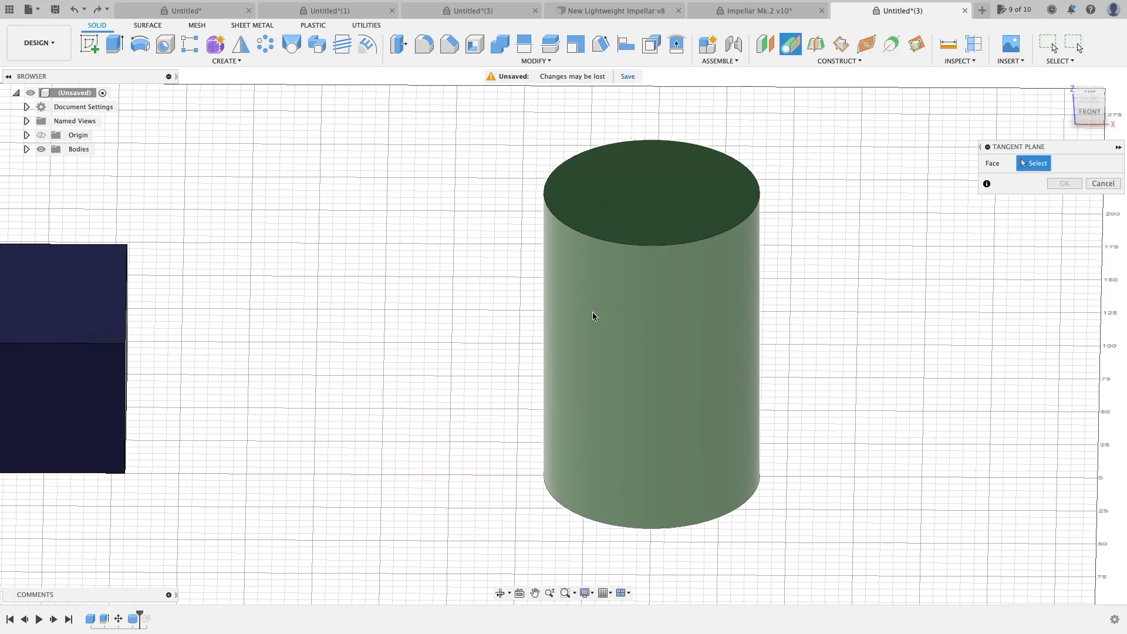
left_click(621, 320)
middle_click_drag(838, 335, 848, 222, "shift")
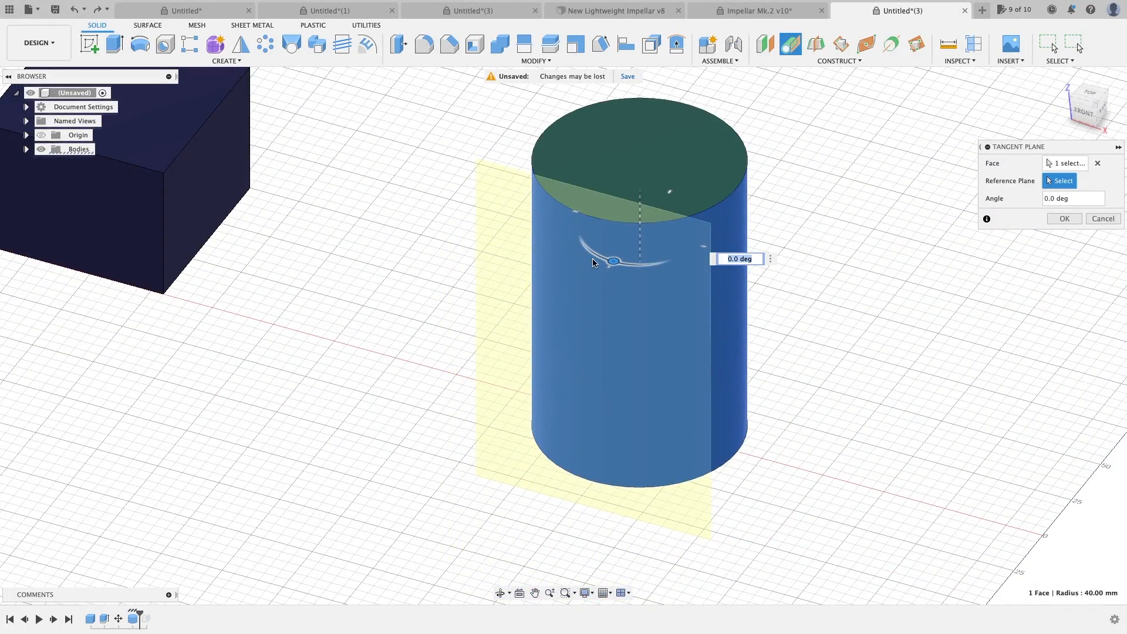
middle_click_drag(636, 248, 648, 352, "shift")
left_click(1090, 106)
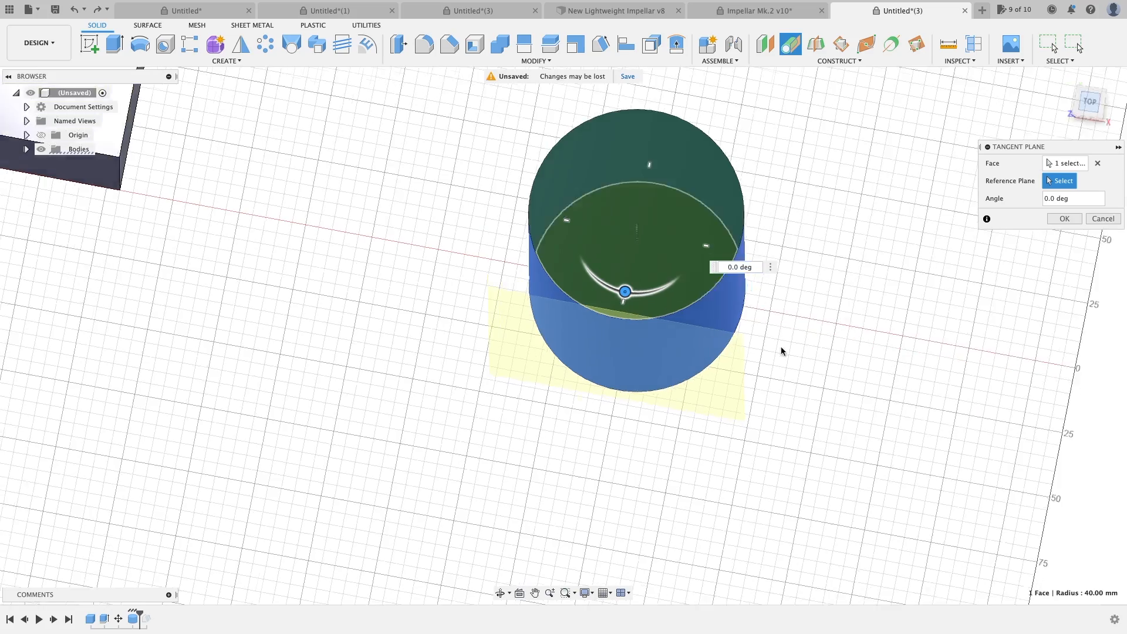
scroll(665, 341, "up", 5)
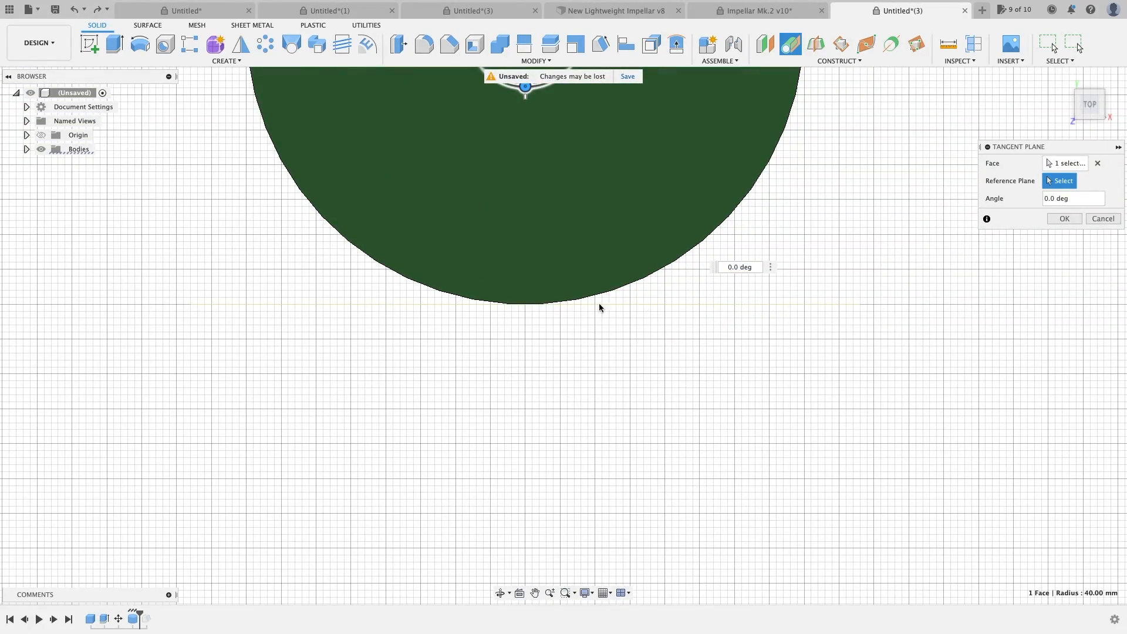
scroll(585, 307, "down", 4)
middle_click_drag(626, 328, 614, 299, "shift")
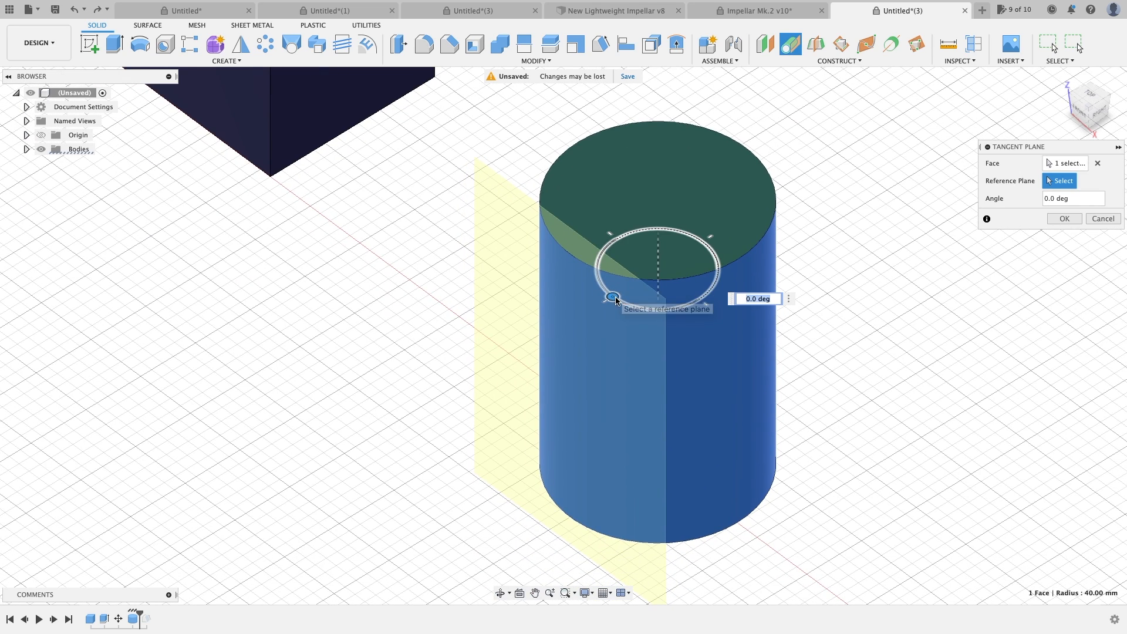
left_click_drag(614, 299, 693, 316)
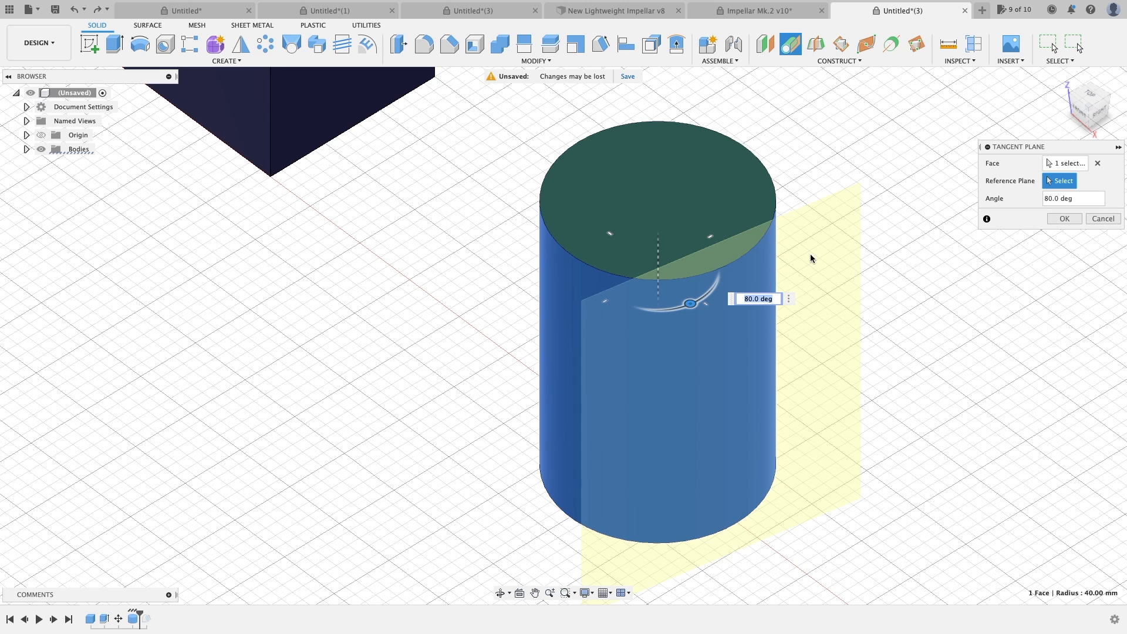
key("Escape")
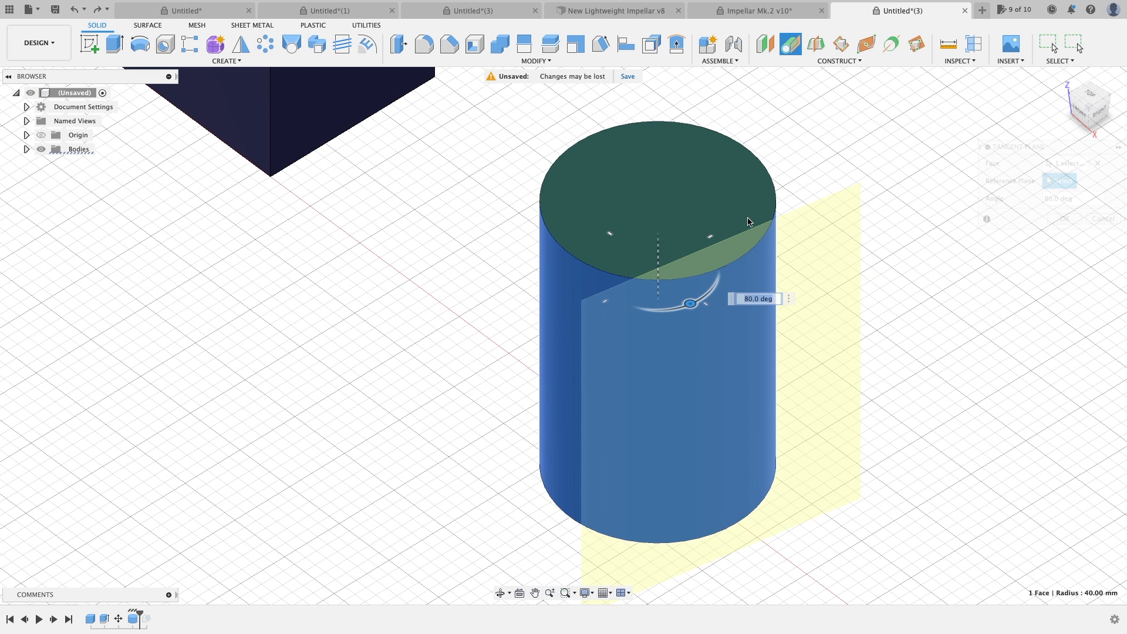
Step: Create a Midplane between the box's opposite right and left side faces
left_click(840, 61)
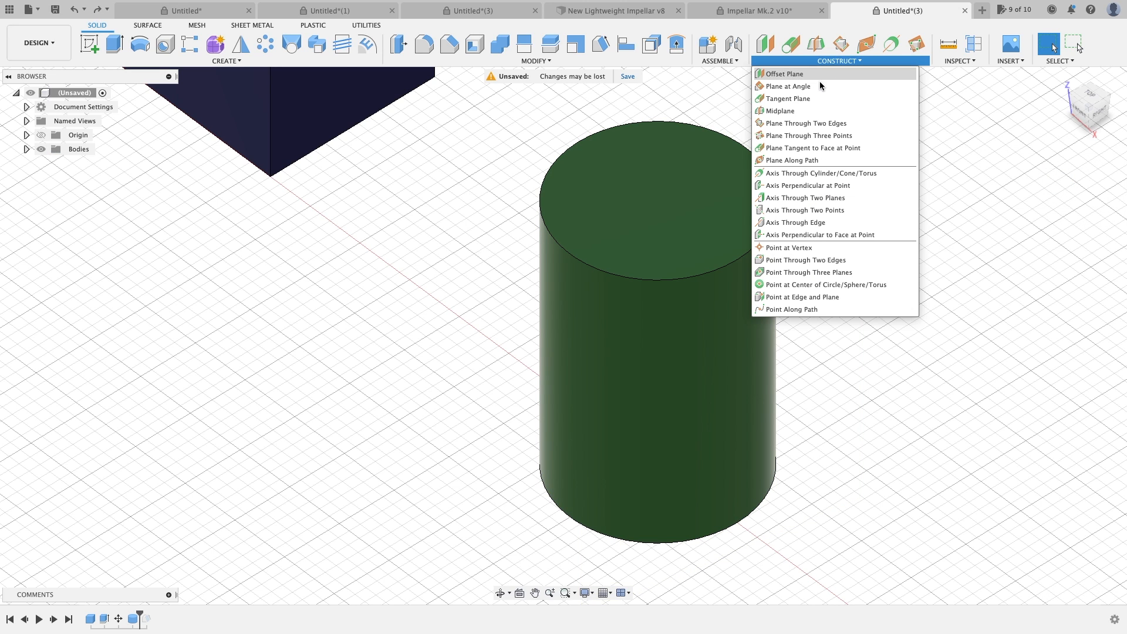
left_click(798, 109)
middle_click_drag(329, 297, 637, 429)
middle_click_drag(637, 430, 797, 459)
scroll(681, 443, "up", 3)
scroll(798, 459, "up", 1)
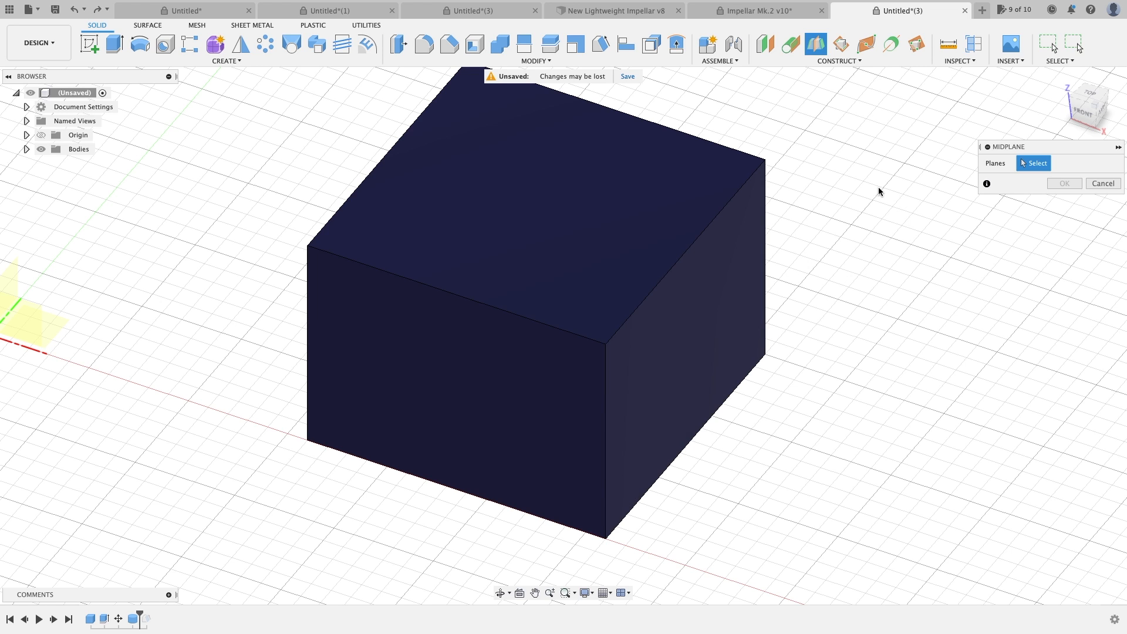
scroll(827, 317, "down", 2)
middle_click_drag(828, 318, 555, 255)
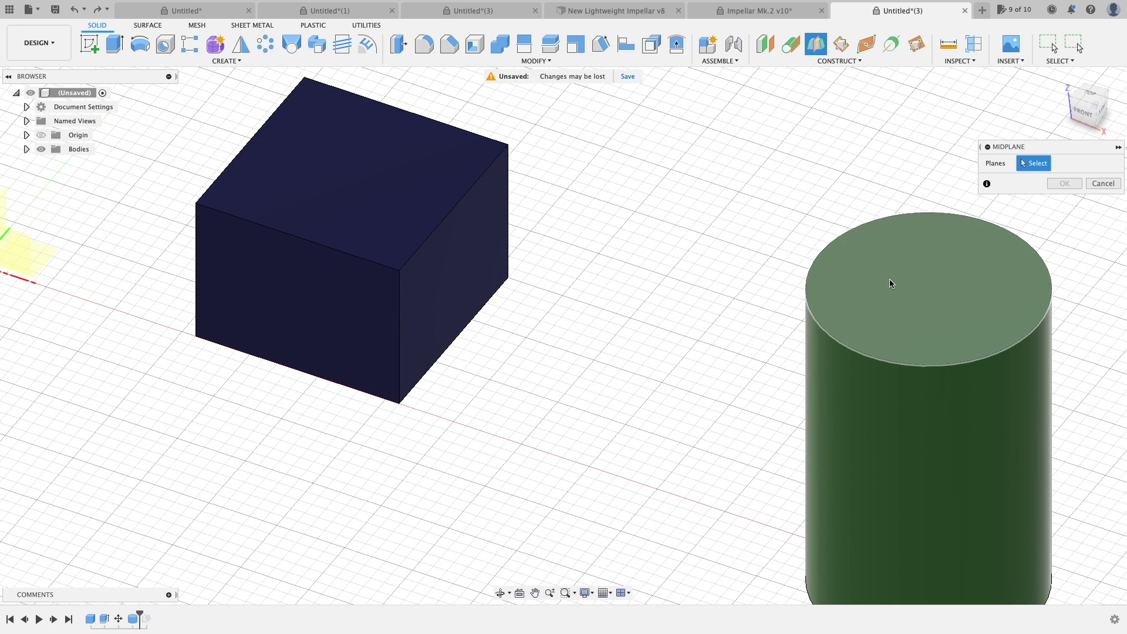
middle_click_drag(856, 357, 898, 211)
middle_click_drag(536, 347, 637, 543)
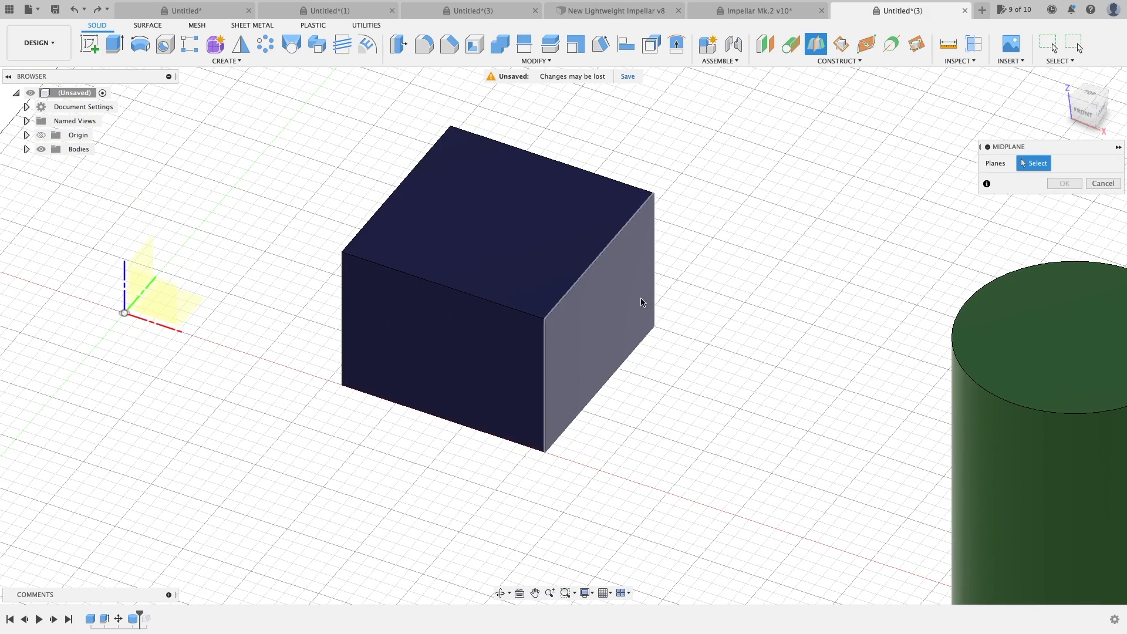
left_click(608, 300)
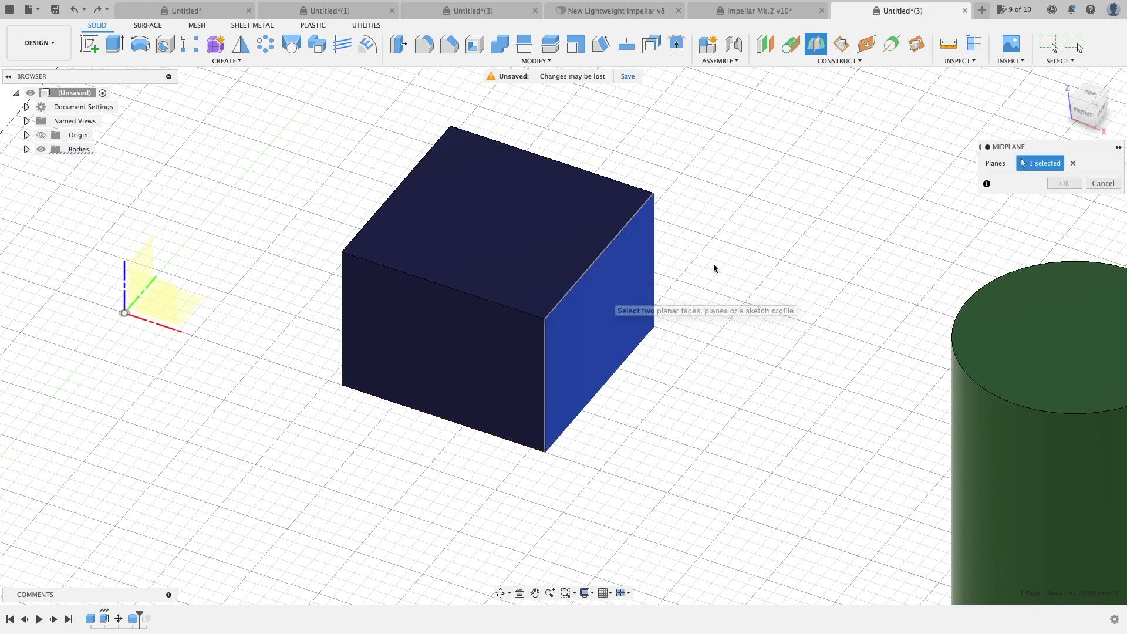
middle_click_drag(698, 267, 722, 297, "shift")
left_click(427, 395)
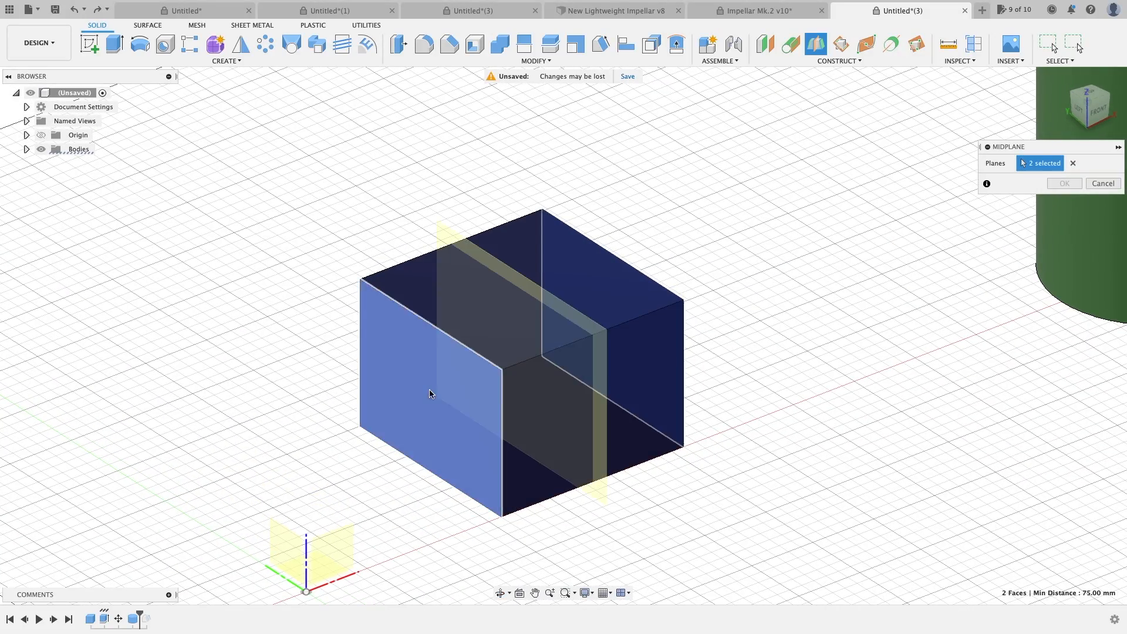
middle_click_drag(670, 275, 581, 265, "shift")
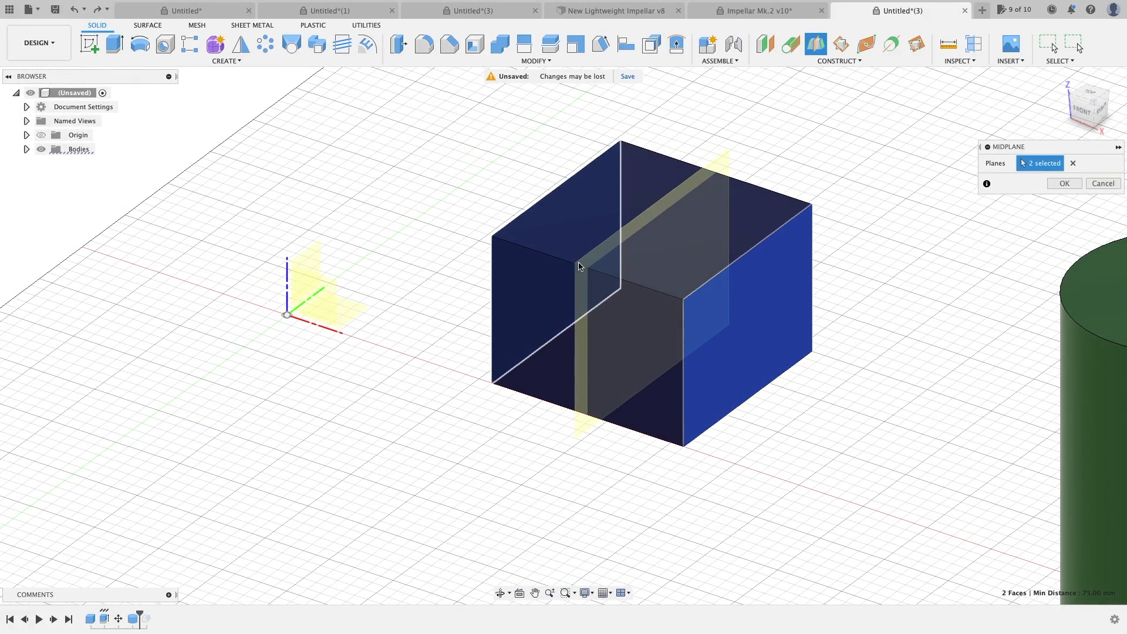
left_click(1065, 183)
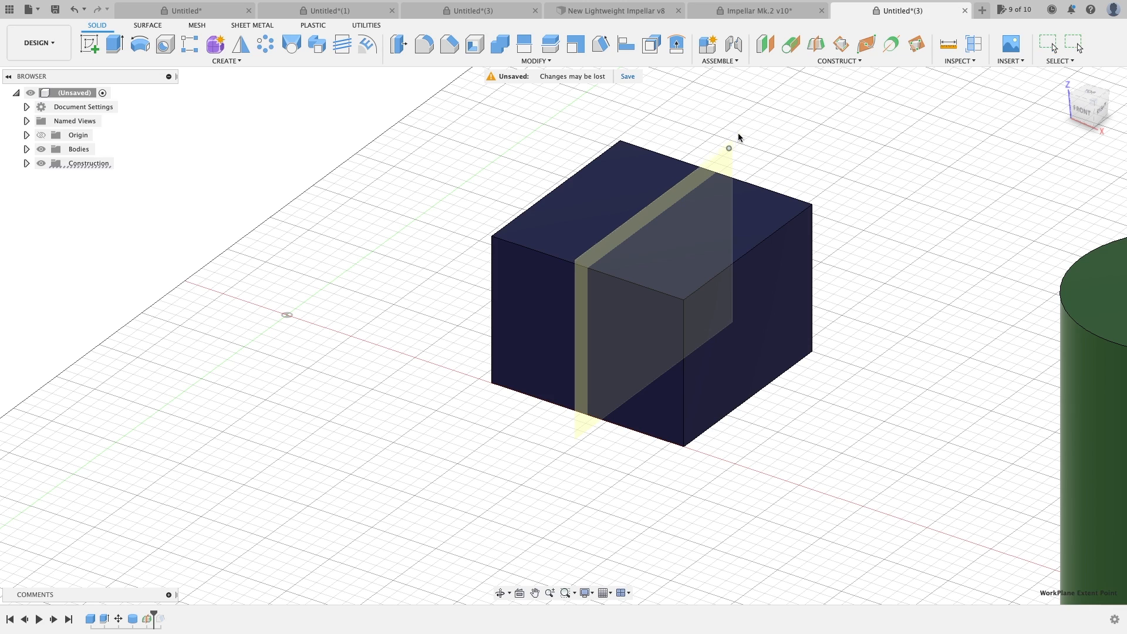
Step: Enlarge the box's midplane by pulling its two opposite corners outward beyond the box's outline
left_click_drag(729, 148, 751, 108)
left_click_drag(576, 438, 562, 471)
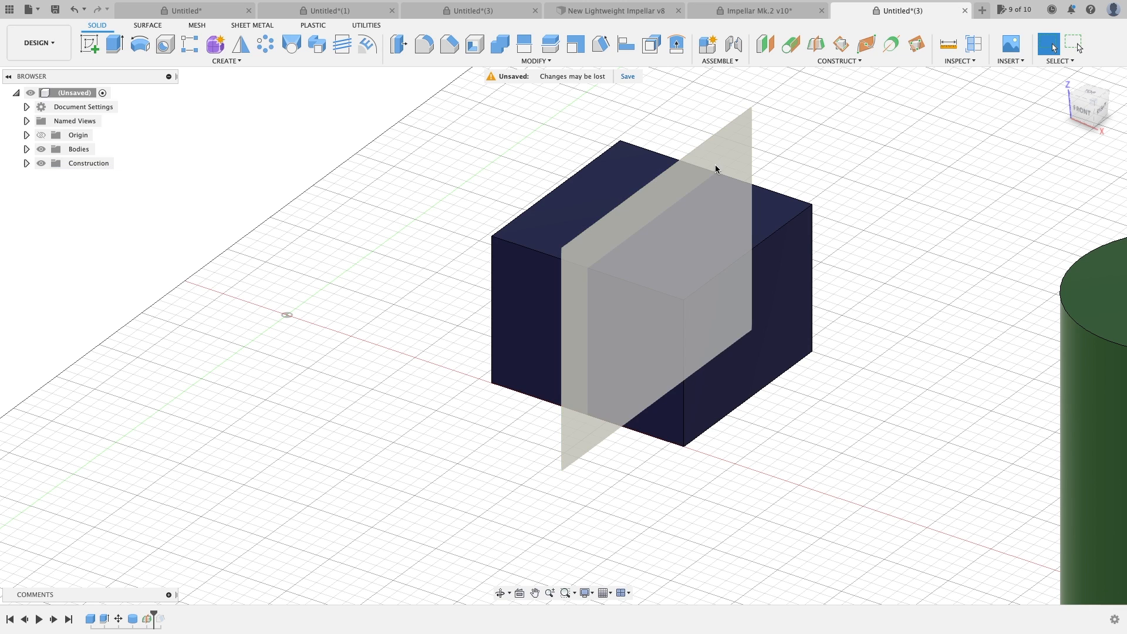
Step: Try a Midplane between the cylinder's top and bottom circular faces, cancel it, and undo the box's midplane
middle_click_drag(746, 213, 607, 207)
middle_click_drag(914, 258, 690, 191)
scroll(690, 191, "down", 1)
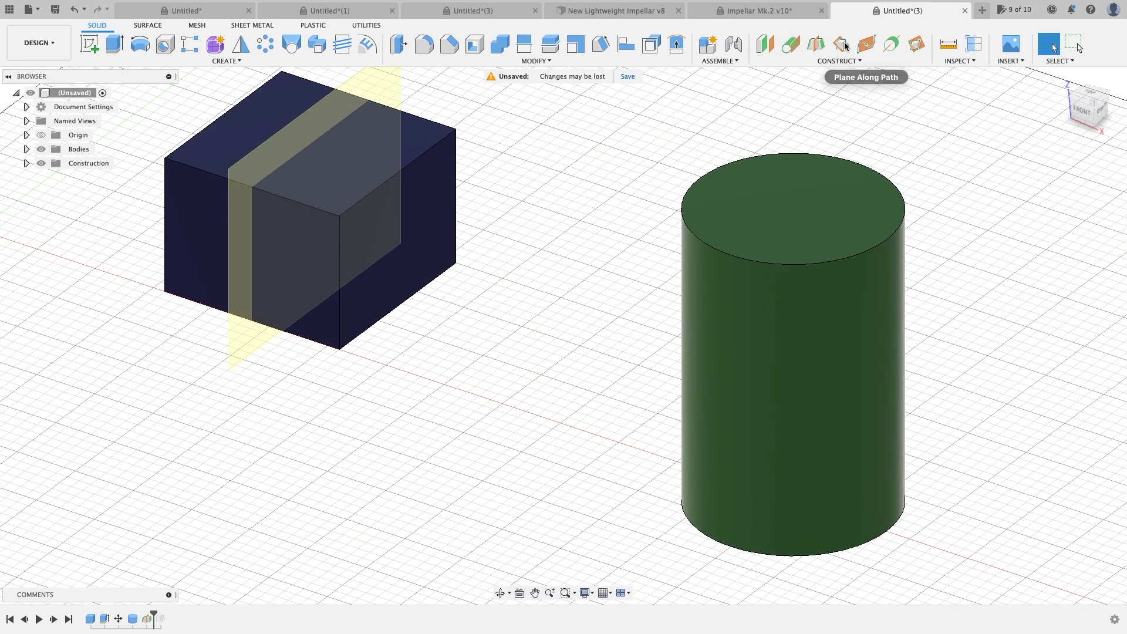
left_click(815, 44)
left_click(792, 193)
middle_click_drag(809, 371, 803, 273, "shift")
left_click(788, 572)
middle_click_drag(852, 317, 866, 335, "shift")
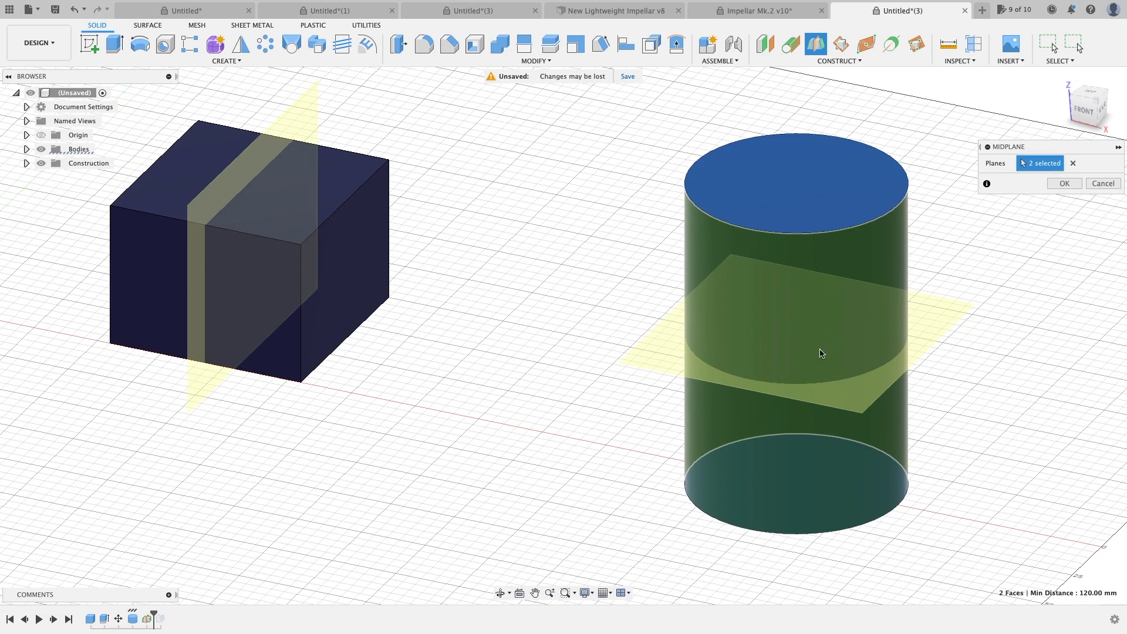
key("Escape")
key("super+z")
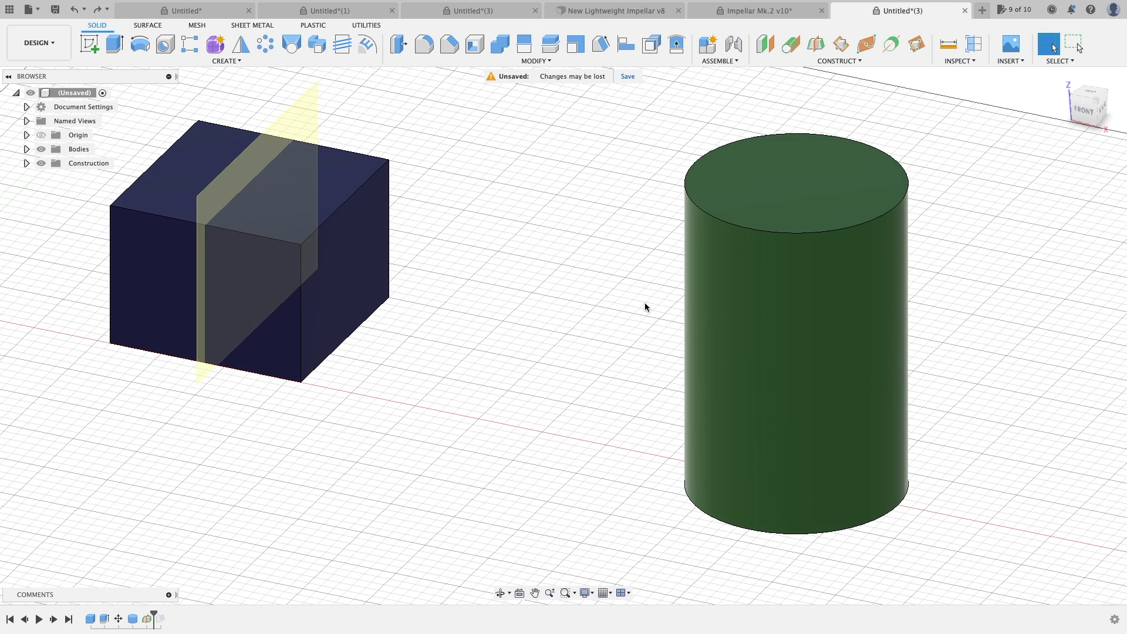
Step: Create a Plane Through Two Edges using the box's upper left edge and the diagonally opposite lower right edge
left_click(839, 62)
left_click(788, 122)
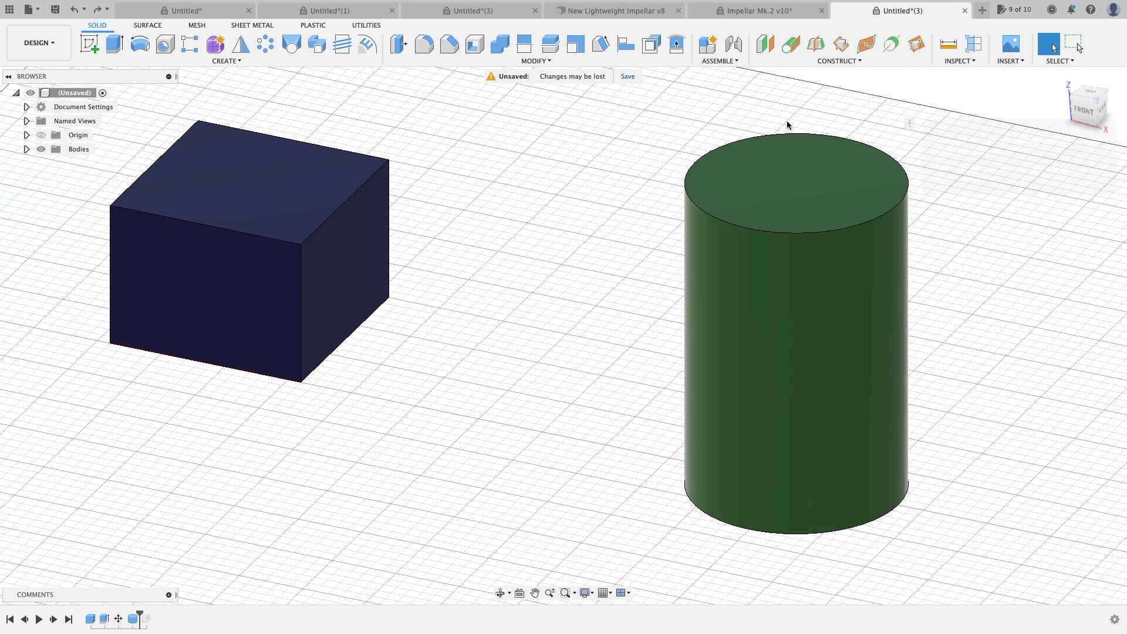
middle_click_drag(430, 247, 673, 308)
scroll(523, 224, "up", 3)
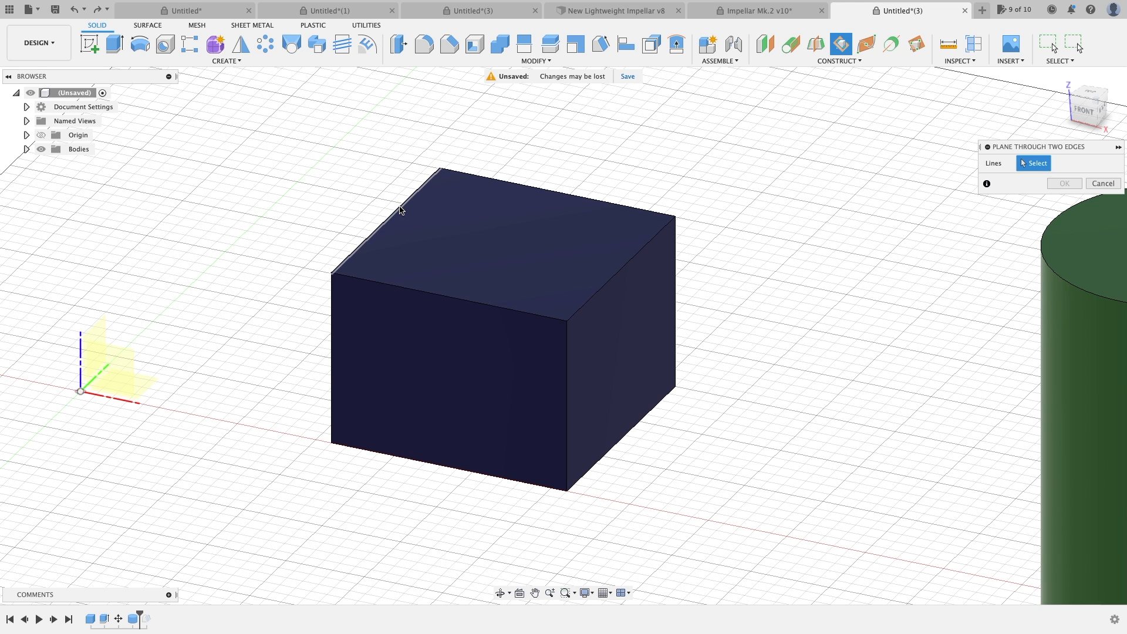
left_click(399, 212)
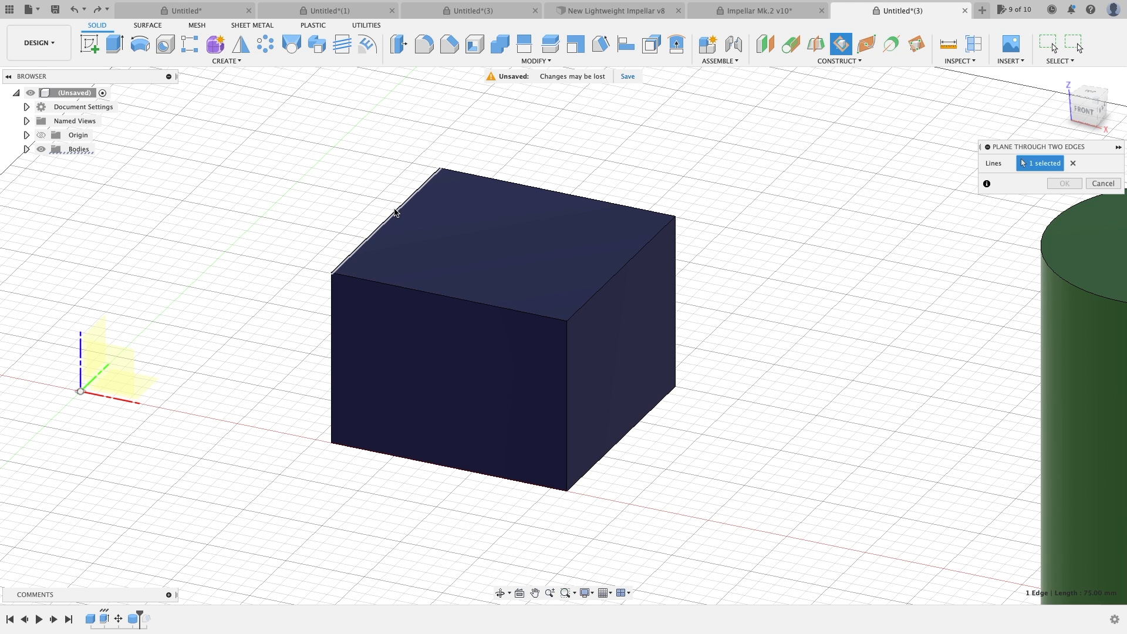
left_click(639, 421)
middle_click_drag(639, 420, 602, 265, "shift")
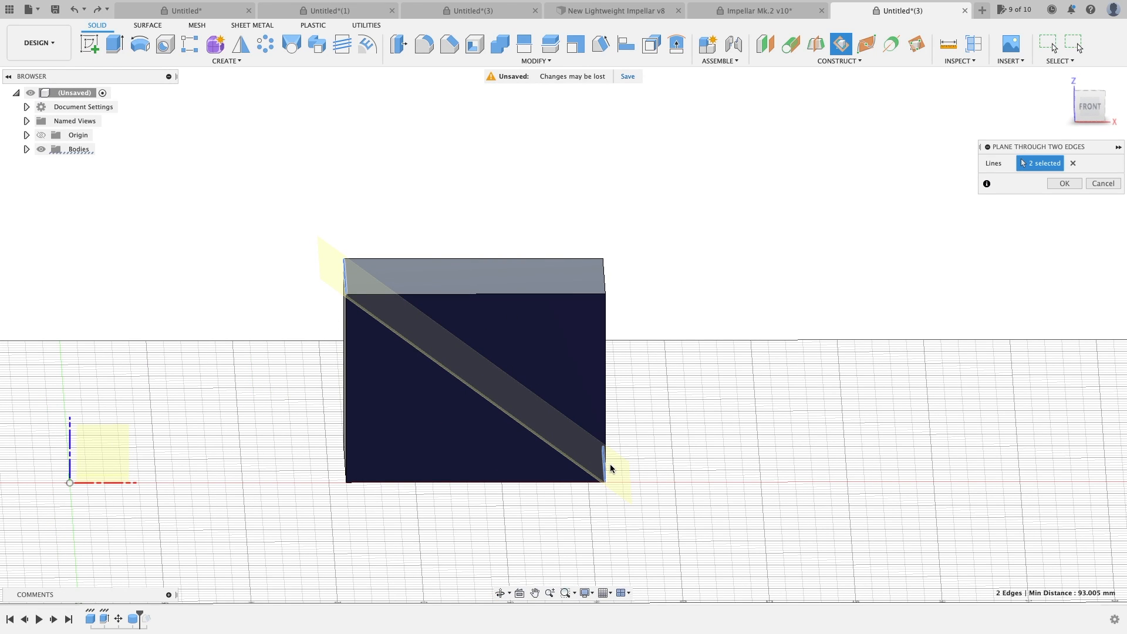
key("F6")
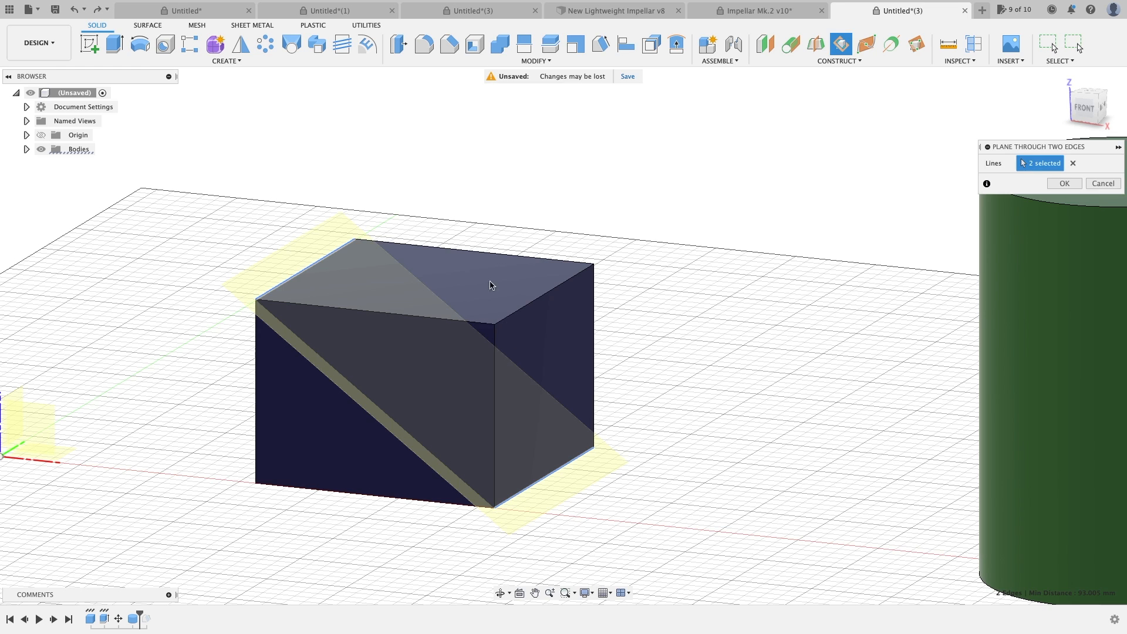
right_click(320, 243)
left_click(327, 233)
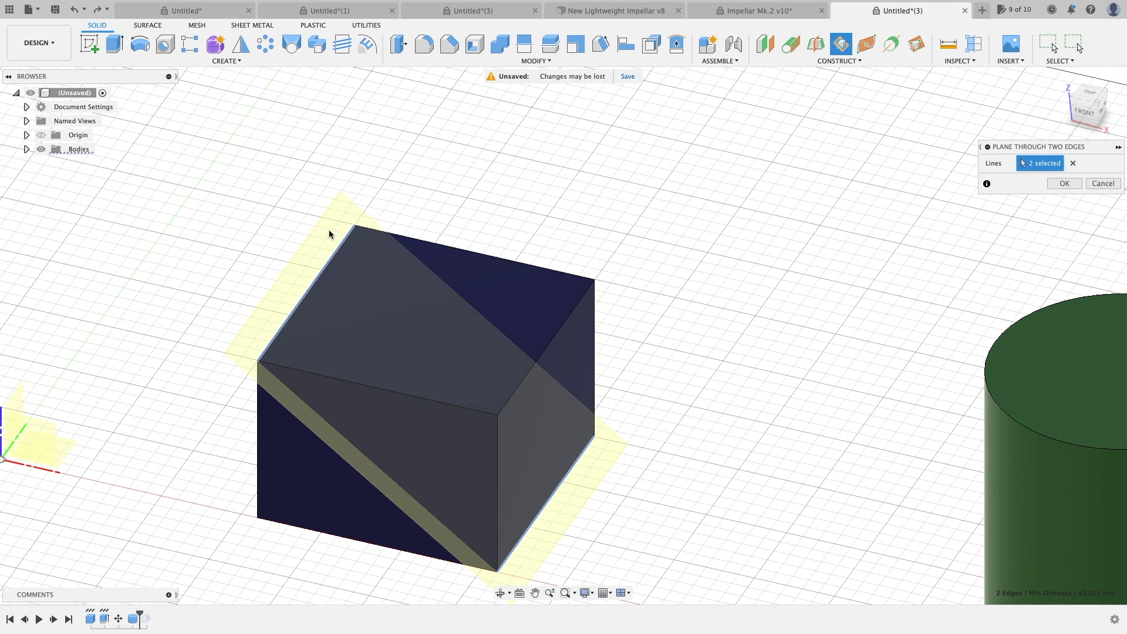
key("Return")
Step: Select the diagonal plane through the box, dismiss its options, and undo its creation
left_click(319, 244)
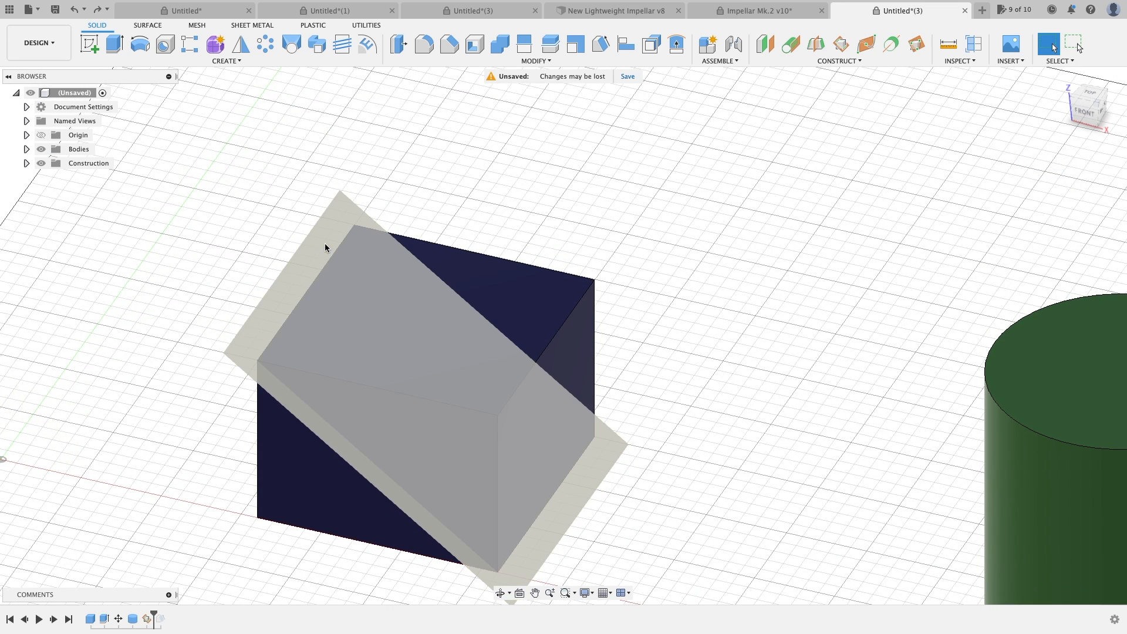
right_click(320, 245)
left_click(505, 155)
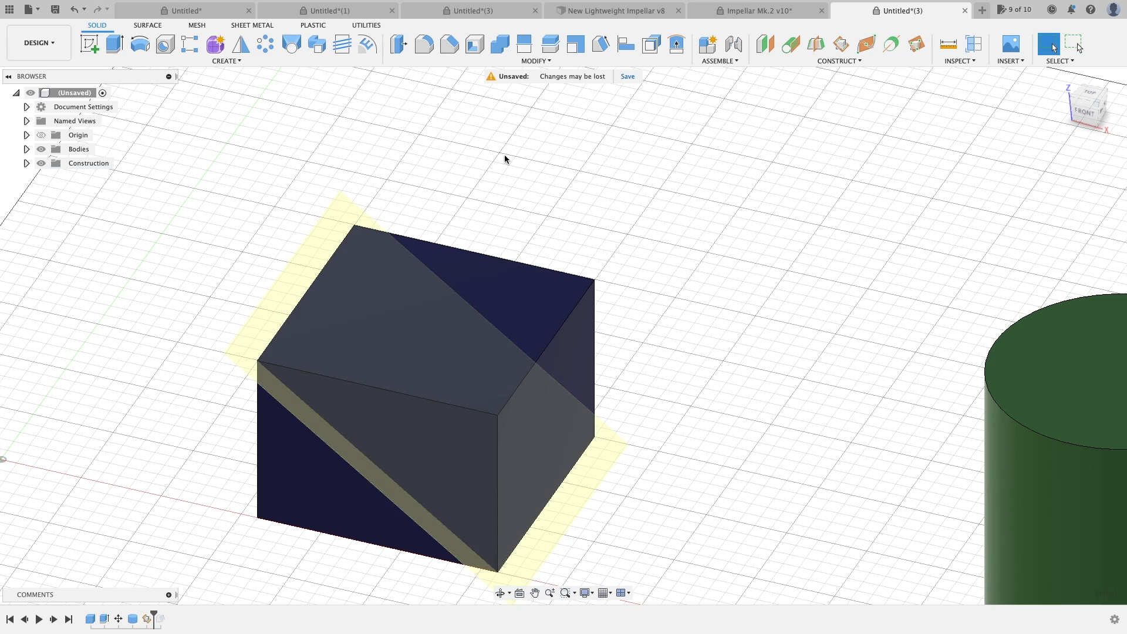
key("super+z")
Step: Try a Plane Through Three Points using one bottom vertex and two top vertices of the box
left_click(833, 61)
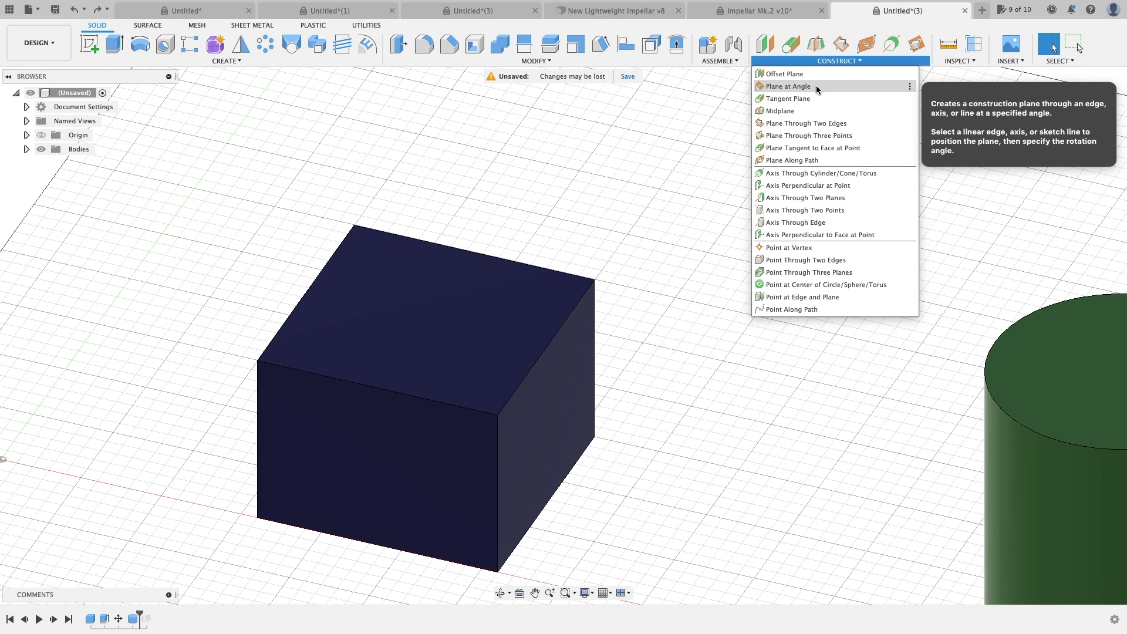
left_click(815, 136)
middle_click_drag(576, 423, 608, 149, "shift")
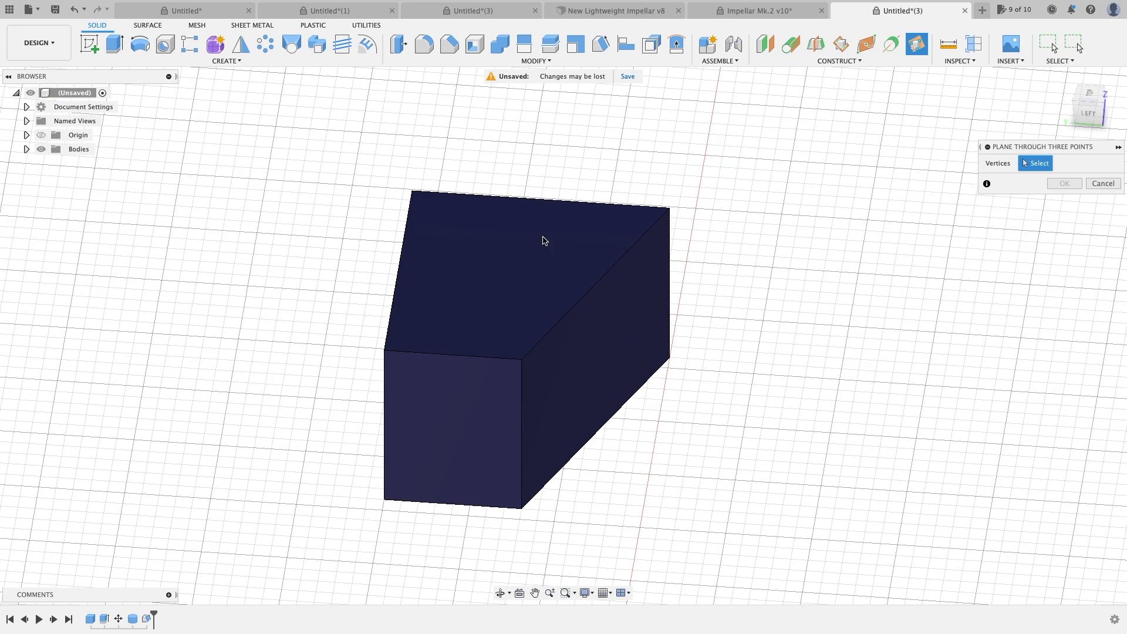
left_click(521, 509)
left_click(412, 190)
left_click(669, 208)
mouse_move(694, 320)
middle_mouse_down("shift")
mouse_move(644, 305)
mouse_move(677, 311)
mouse_move(698, 295)
mouse_move(626, 323)
mouse_move(697, 315)
middle_mouse_up("shift")
middle_click_drag(407, 206, 436, 222, "shift")
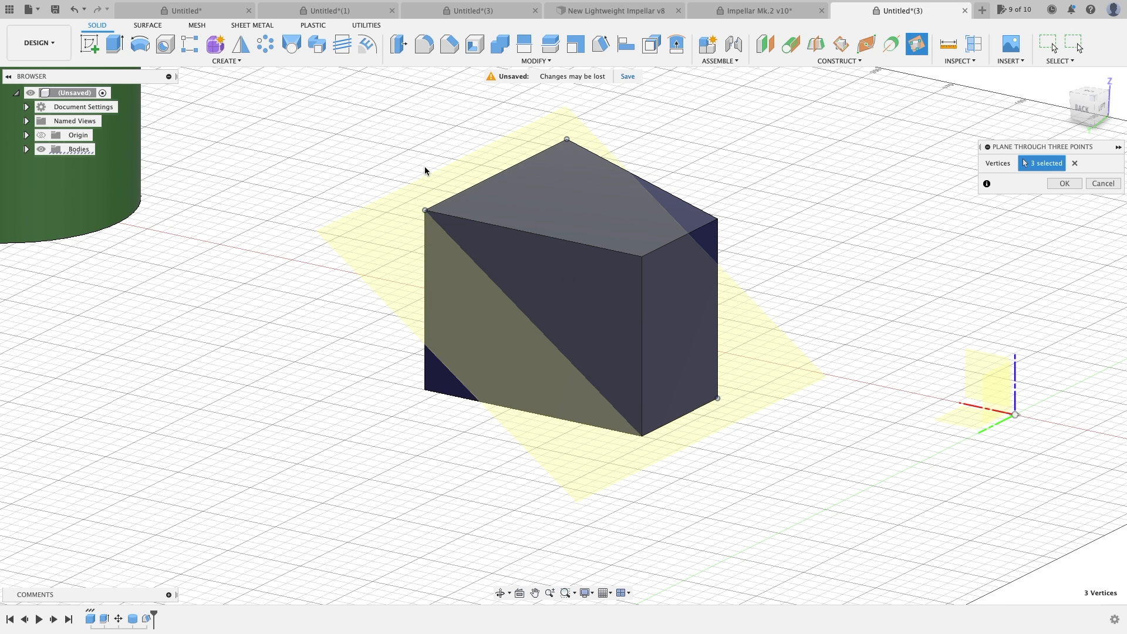
middle_click_drag(424, 167, 428, 188)
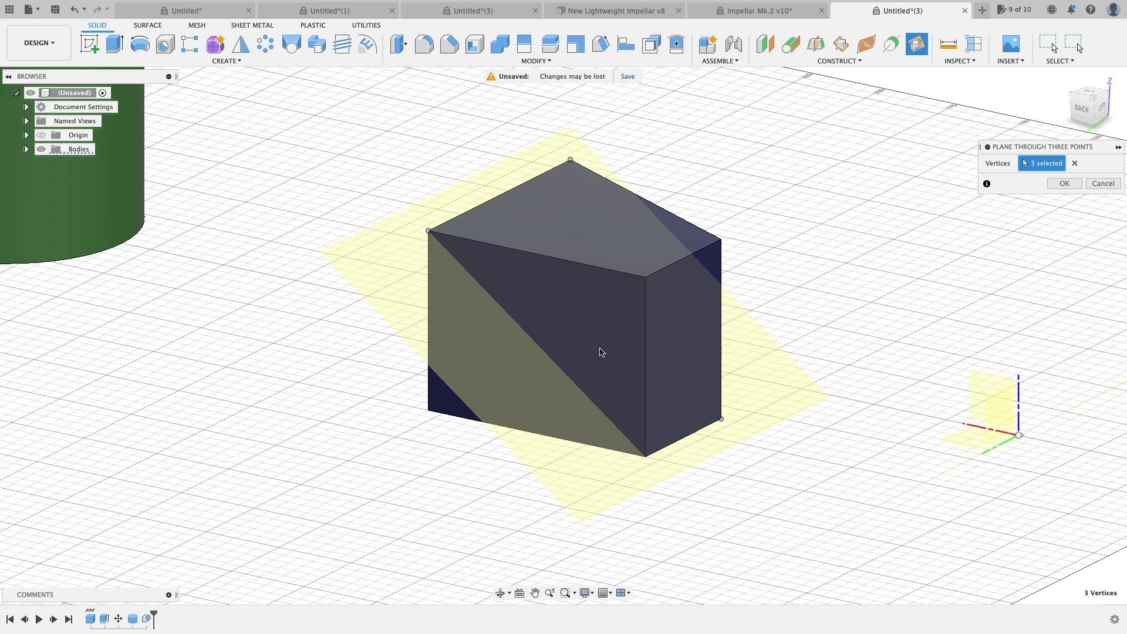
middle_click_drag(748, 284, 841, 230, "shift")
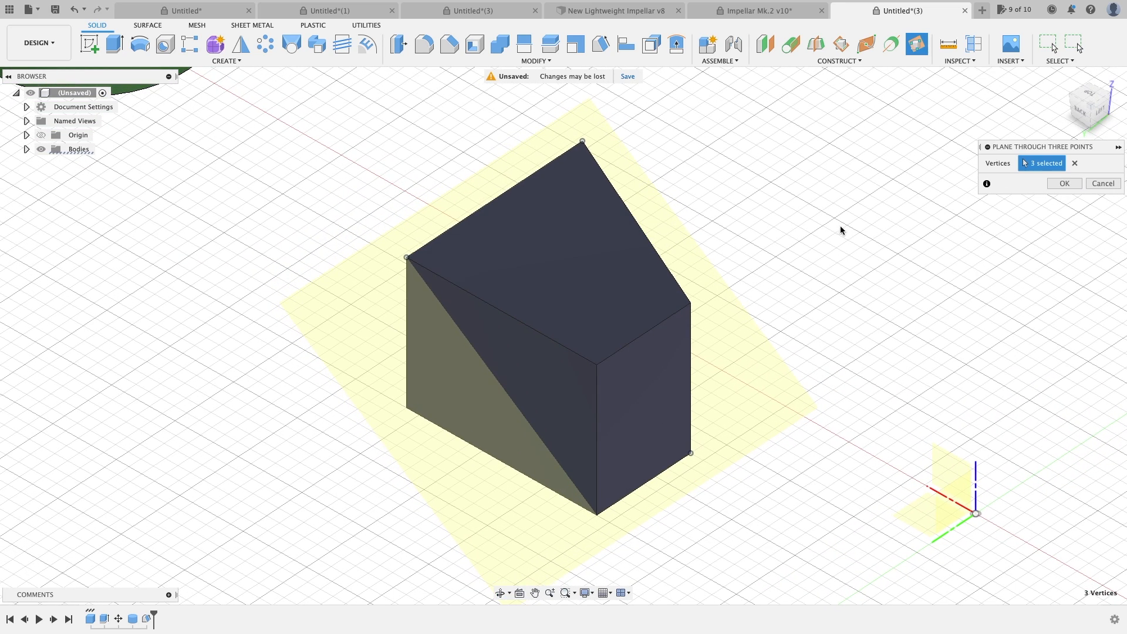
left_click(1081, 183)
Step: Start a sketch on the cylinder's top circular face
left_click(840, 61)
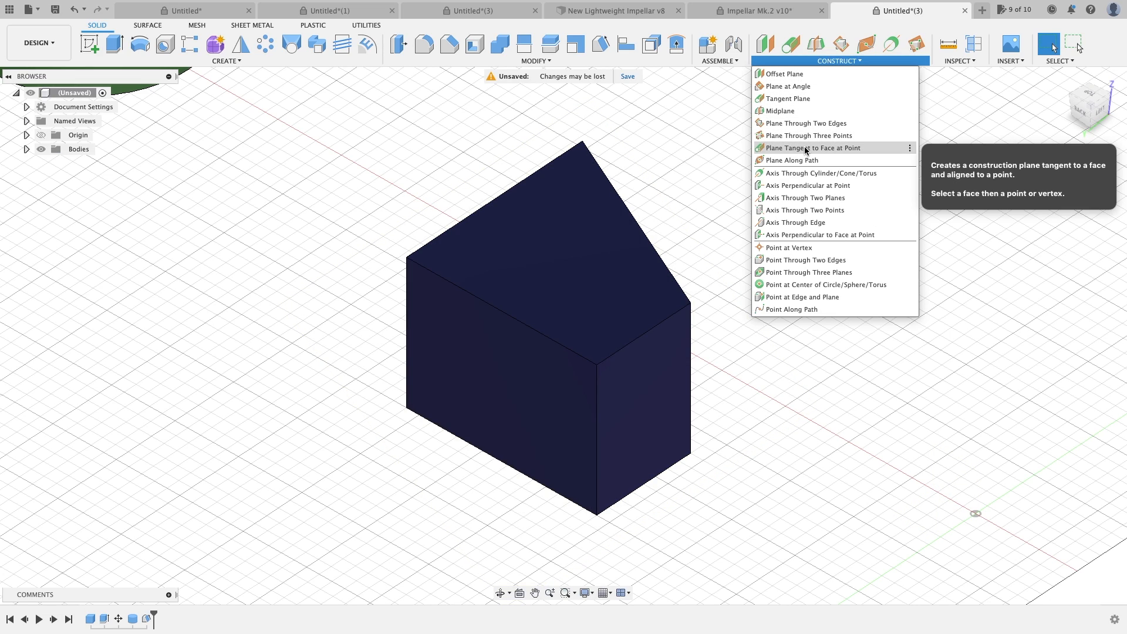
left_click(653, 233)
middle_click_drag(653, 233, 769, 364)
scroll(769, 364, "down", 3)
middle_click_drag(752, 317, 575, 276, "shift")
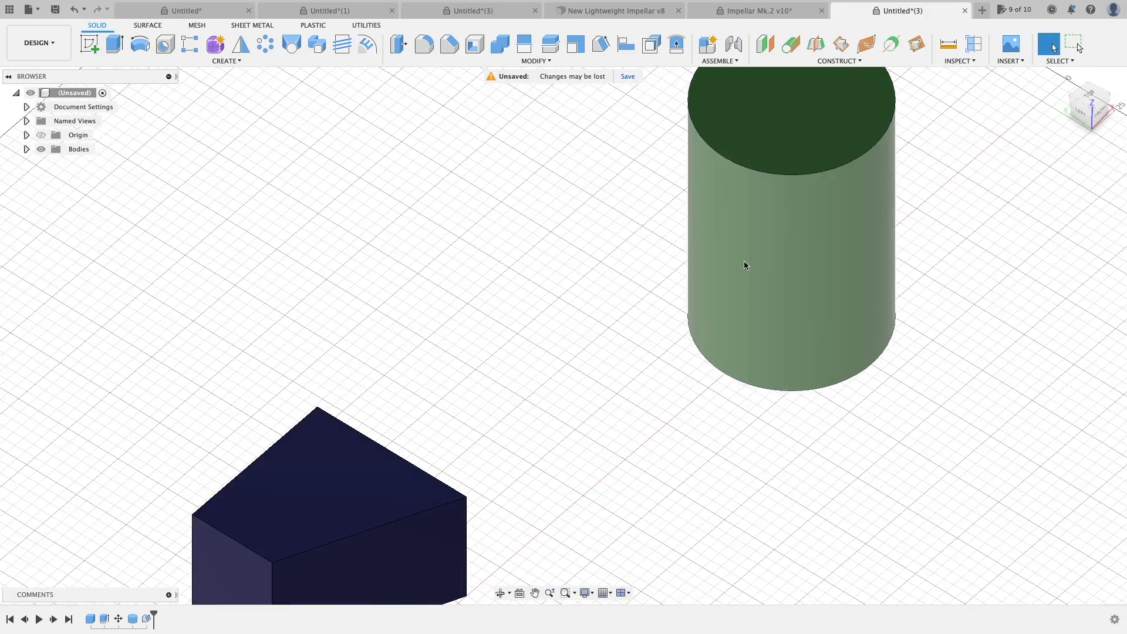
middle_click_drag(745, 262, 545, 346)
middle_click_drag(761, 299, 693, 276, "shift")
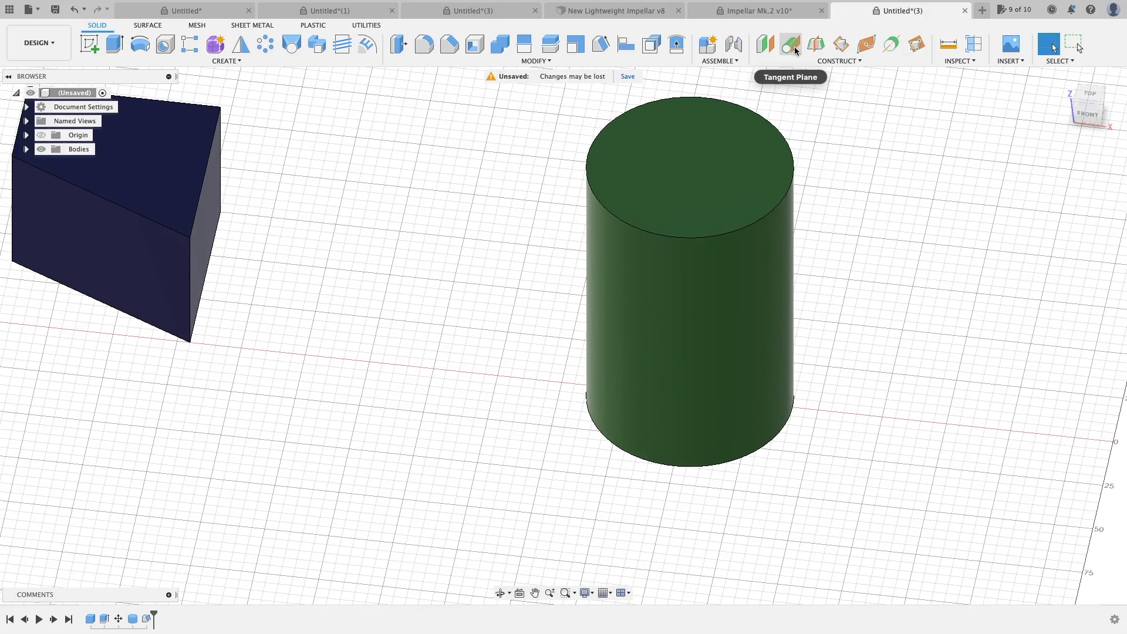
middle_click_drag(871, 185, 843, 201)
left_click(663, 206)
right_click_drag(665, 235, 665, 234)
right_click(629, 191)
left_click(629, 252)
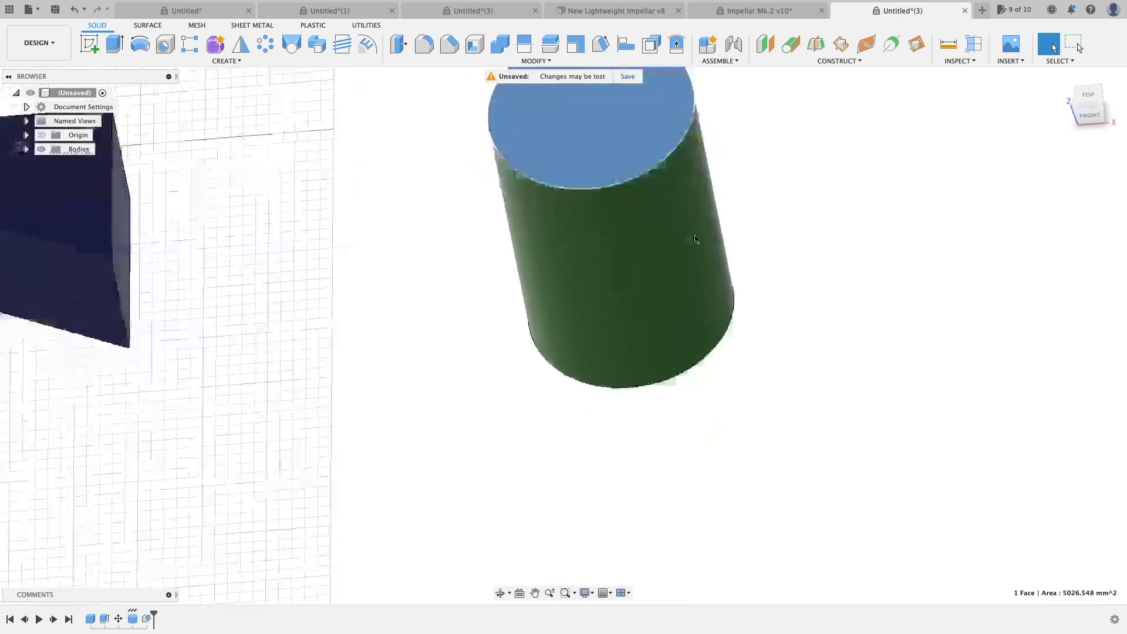
Step: Place a sketch point on the cylinder's top rim where the X axis crosses it, and finish the sketch
left_click(222, 61)
left_click(118, 186)
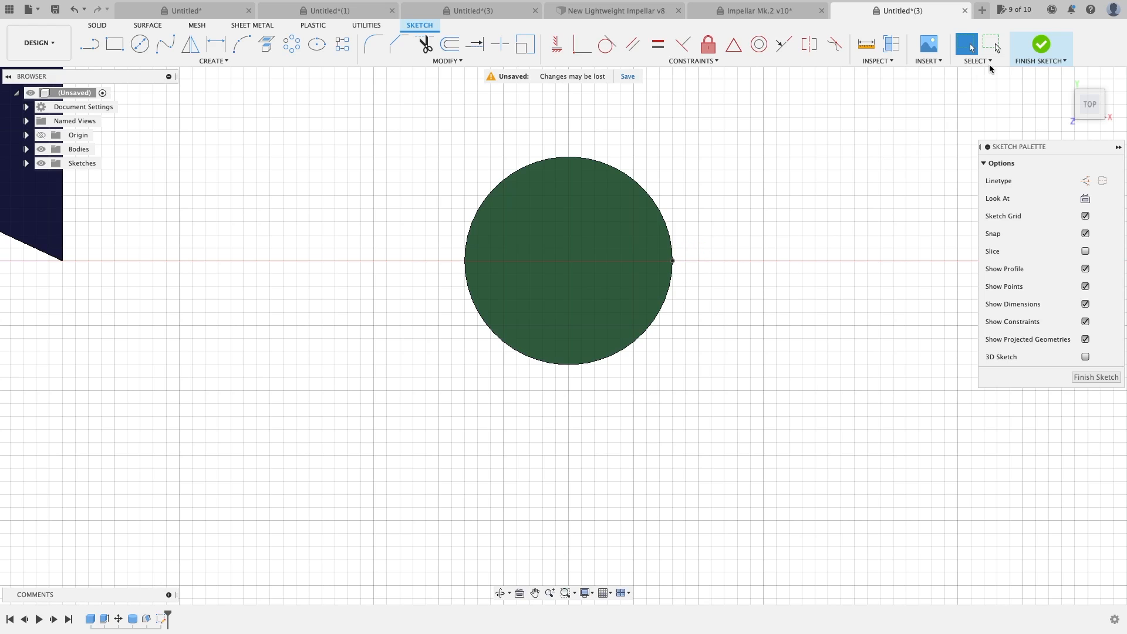
left_click(1041, 44)
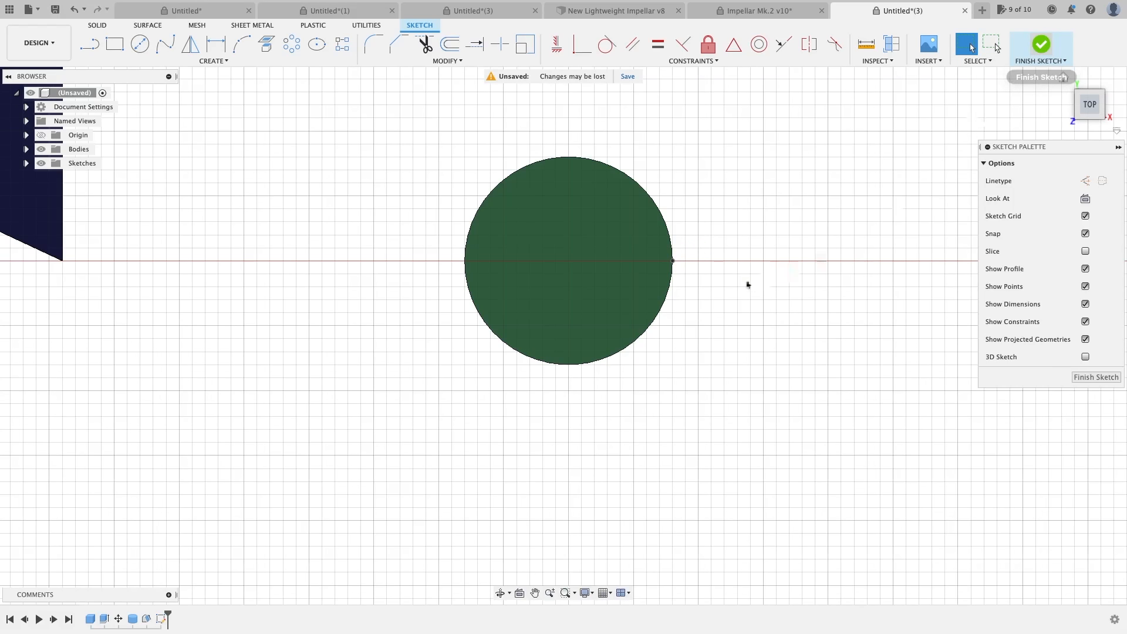
Step: Try a Plane Tangent to Face at Point on the cylinder's curved side at the sketched rim point
middle_click_drag(775, 294, 709, 266)
left_click(840, 61)
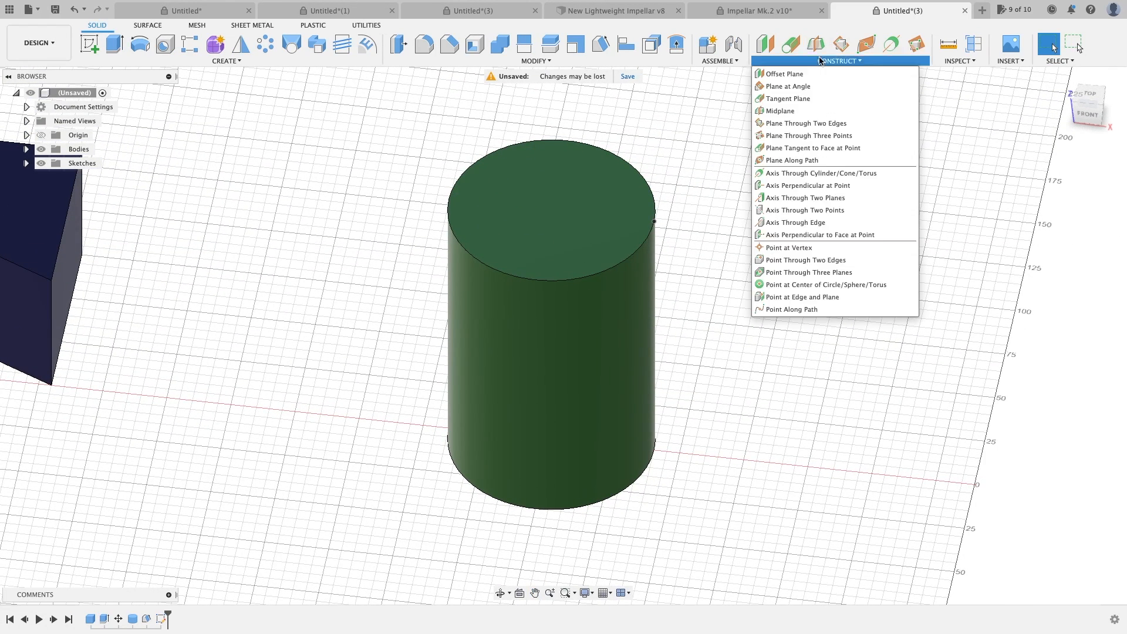
left_click(820, 149)
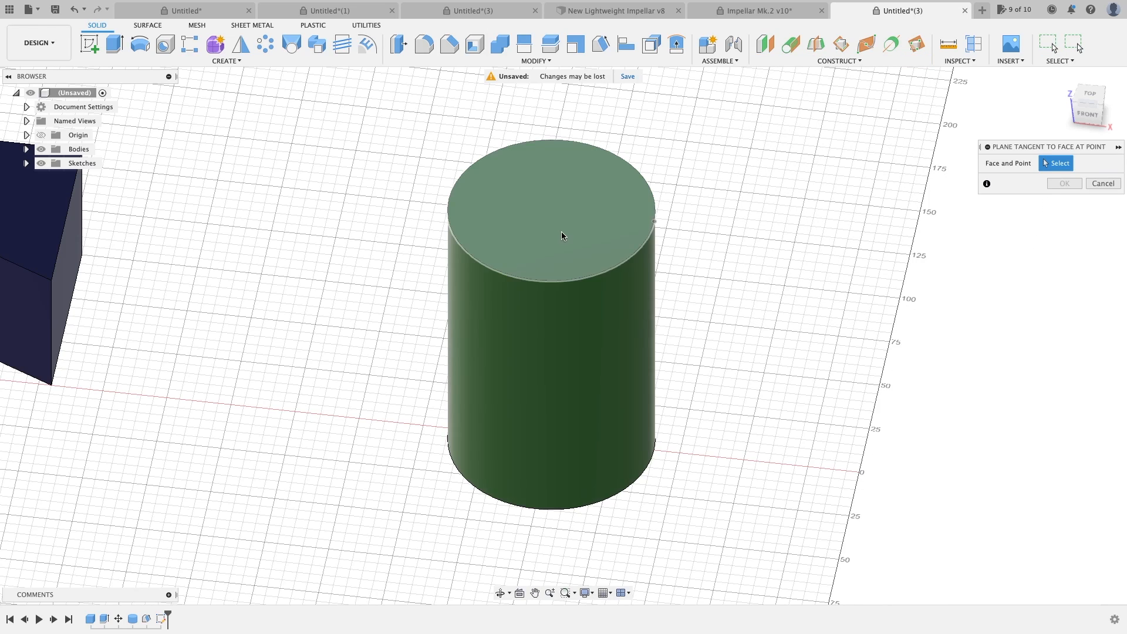
left_click(559, 371)
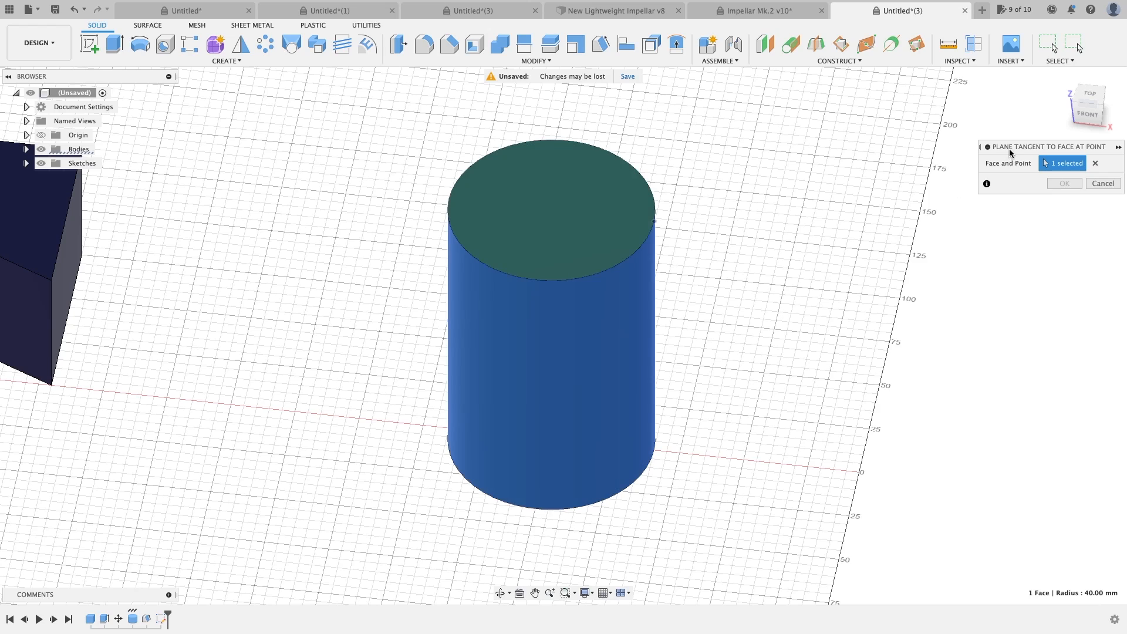
left_click(654, 222)
middle_click_drag(719, 258, 636, 306, "shift")
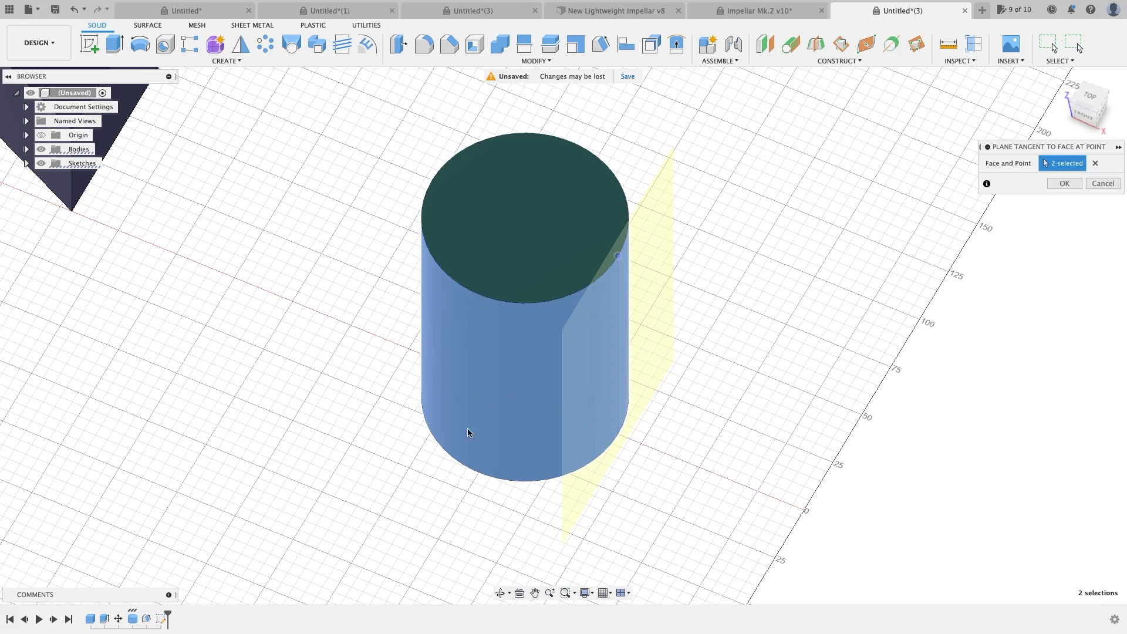
middle_click_drag(612, 256, 610, 282, "shift")
left_click(1090, 103)
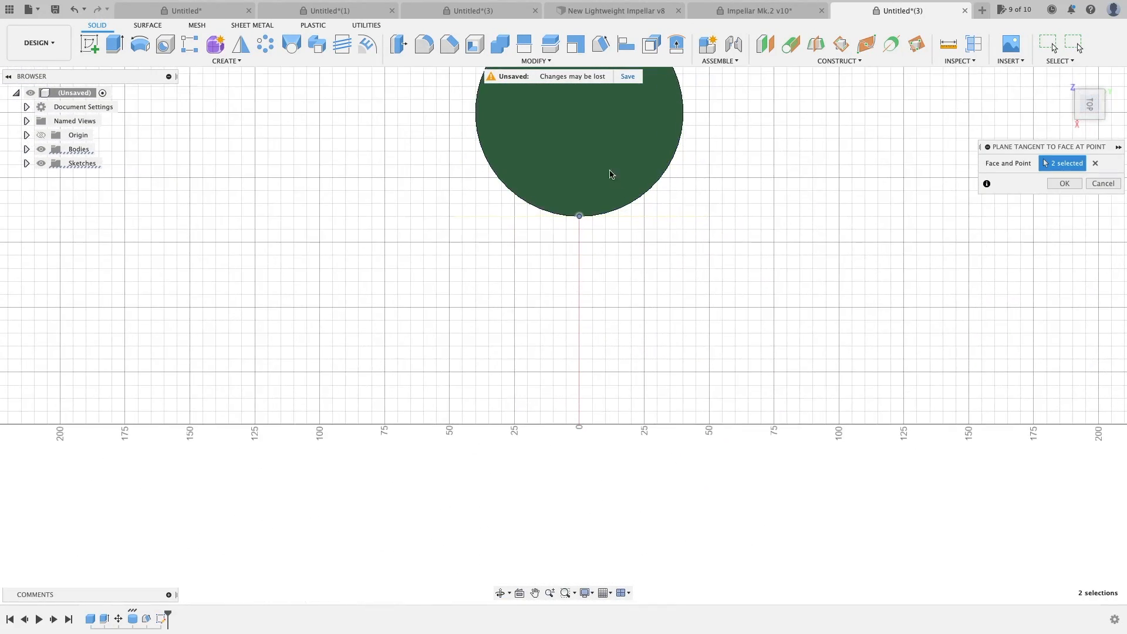
scroll(563, 248, "up", 4)
scroll(584, 247, "down", 1)
mouse_move(584, 252)
middle_mouse_down("shift")
mouse_move(596, 259)
mouse_move(649, 214)
middle_mouse_up("shift")
middle_click_drag(628, 285, 670, 188)
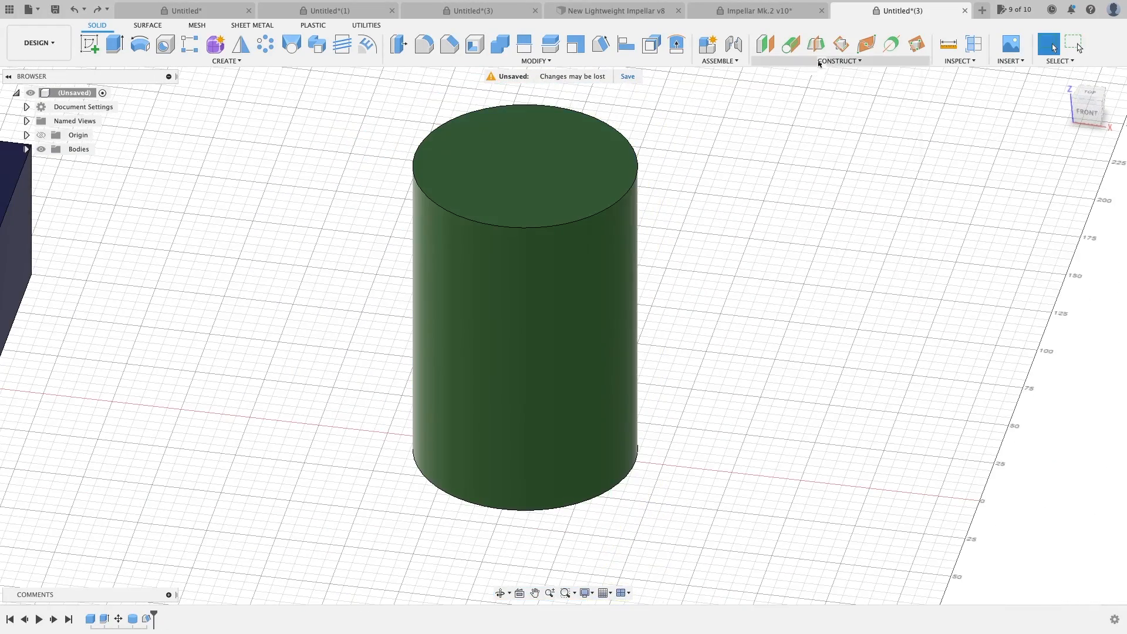
Step: Start a sketch on the front XZ origin plane for the Plane Along Path demonstration
left_click(820, 63)
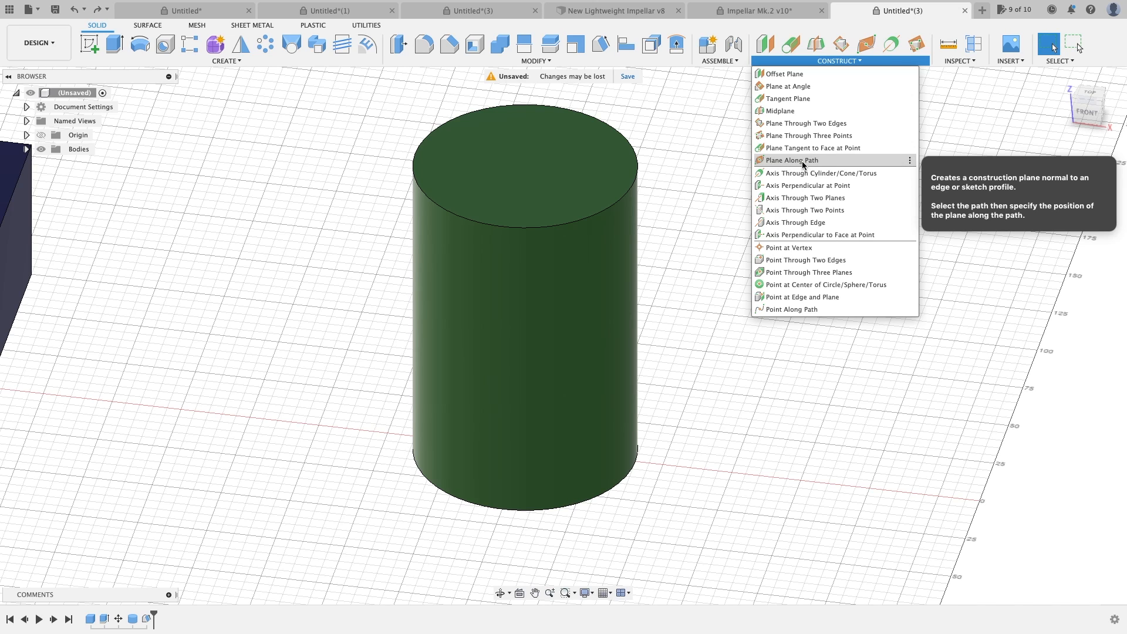
scroll(340, 230, "down", 4)
middle_click_drag(340, 230, 930, 235)
middle_click_drag(477, 291, 565, 281)
scroll(566, 279, "up", 5)
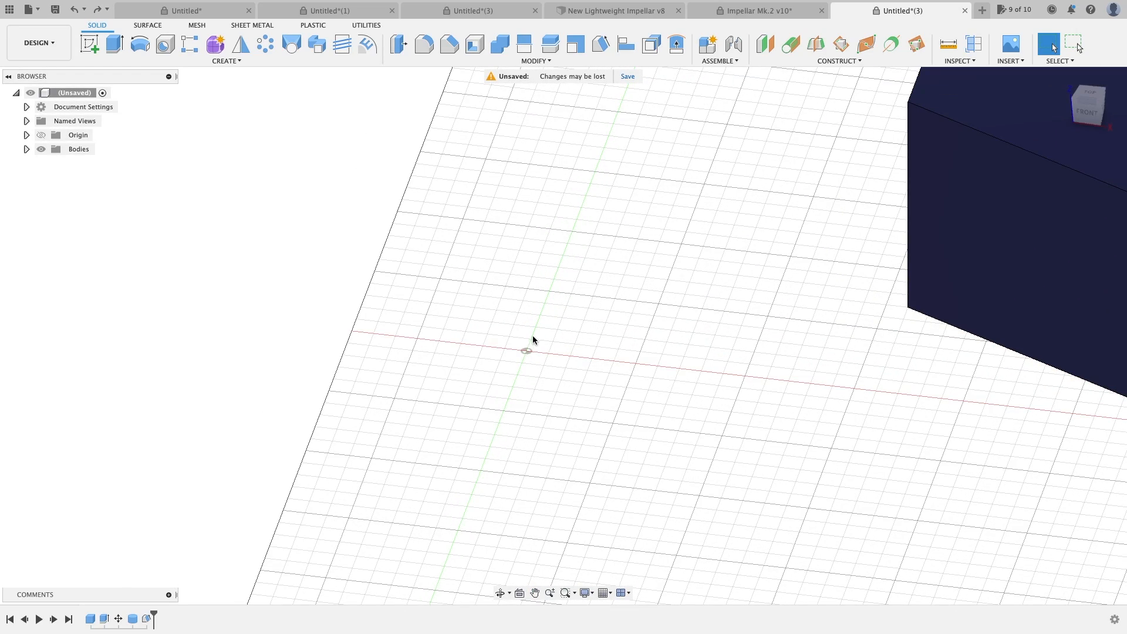
left_click(90, 43)
left_click(552, 315)
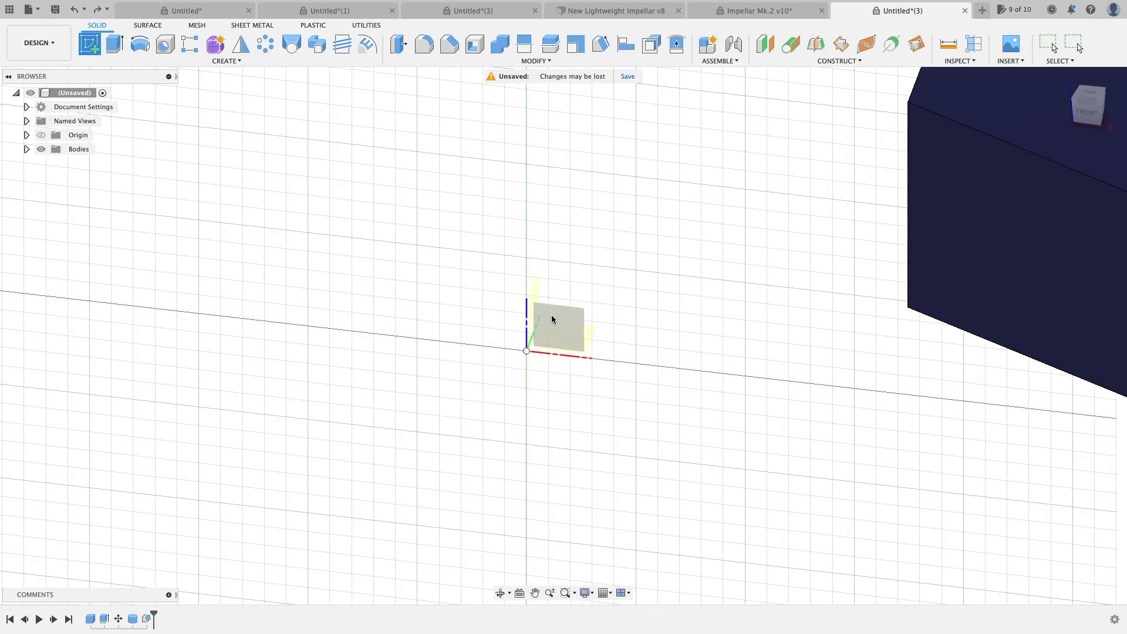
Step: Draw a single diagonal line from the origin rising toward the box at about 45 degrees
key("l")
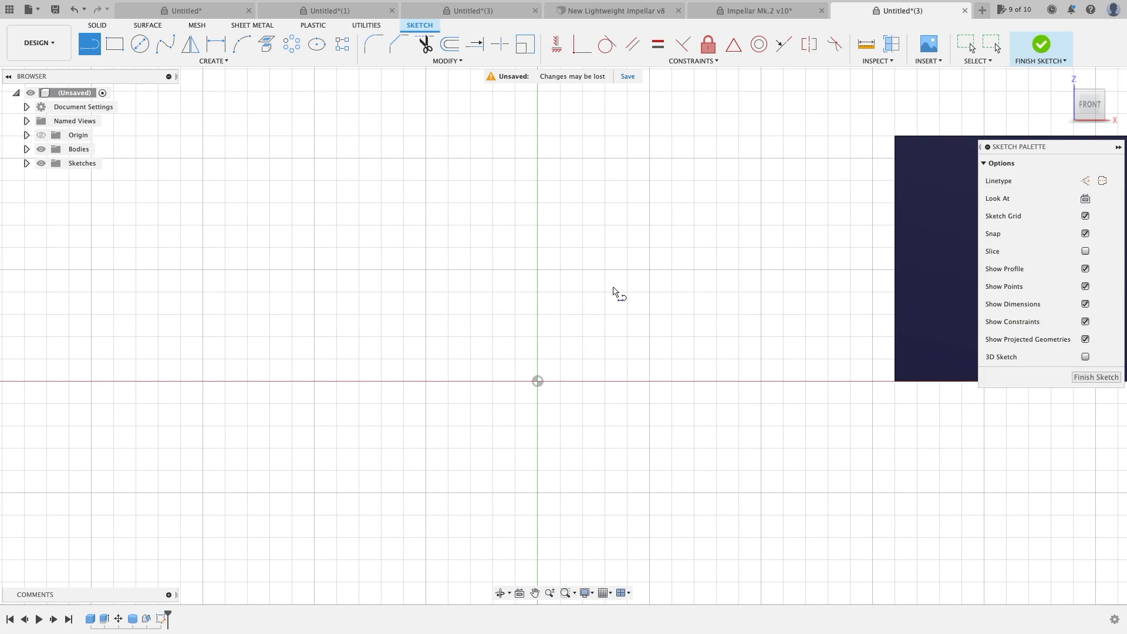
left_click(538, 382)
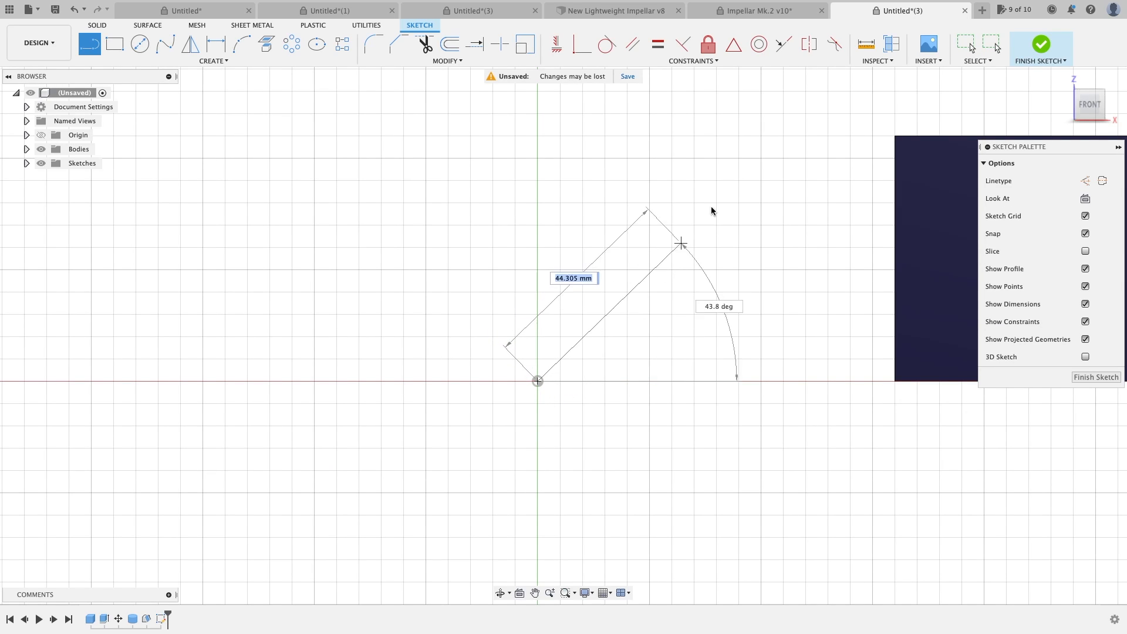
left_click(761, 158)
key("Escape")
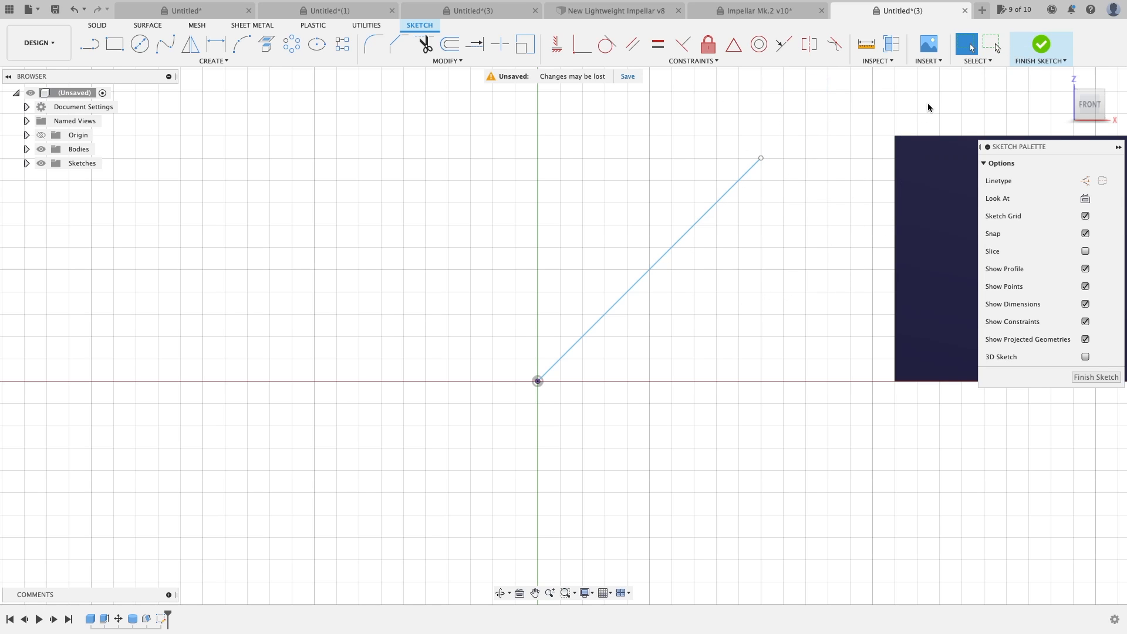
Step: Finish the sketch containing the diagonal line
left_click(1019, 61)
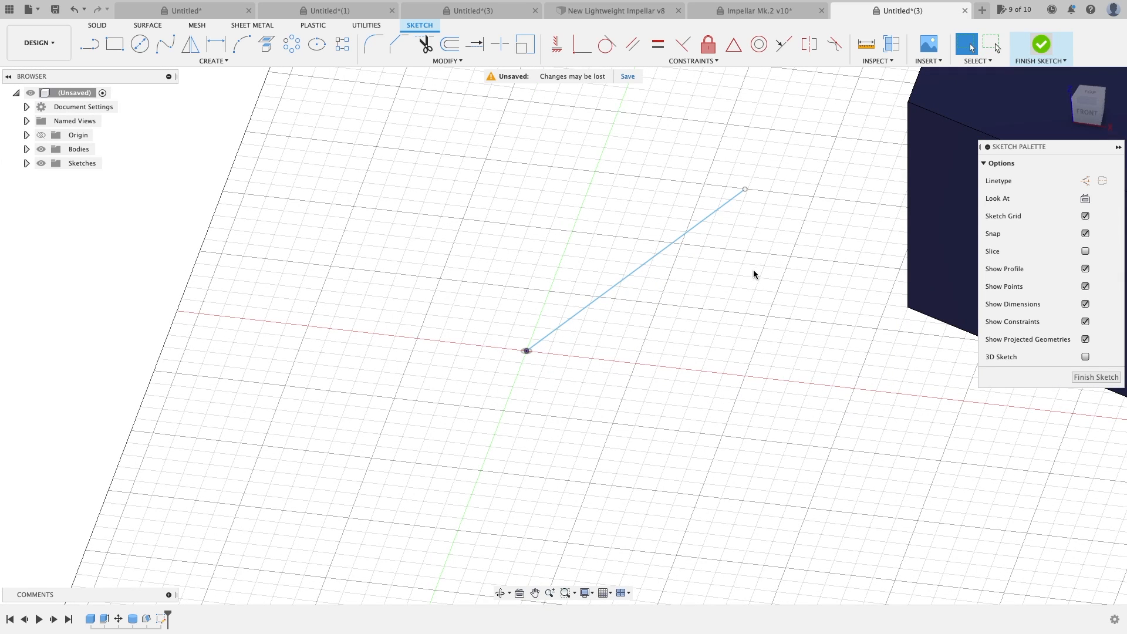
middle_click_drag(752, 271, 756, 293, "shift")
middle_click_drag(755, 142, 711, 235)
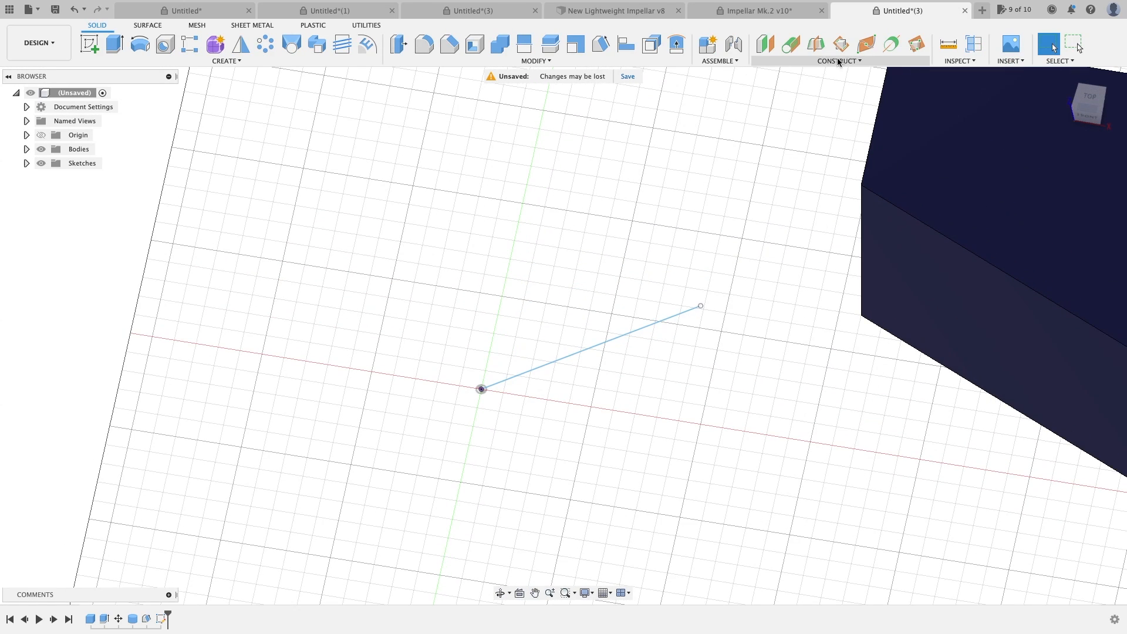
Step: Try a Plane Along Path on the diagonal sketch line, sliding the plane along the line with the Proportional distance type
left_click(866, 44)
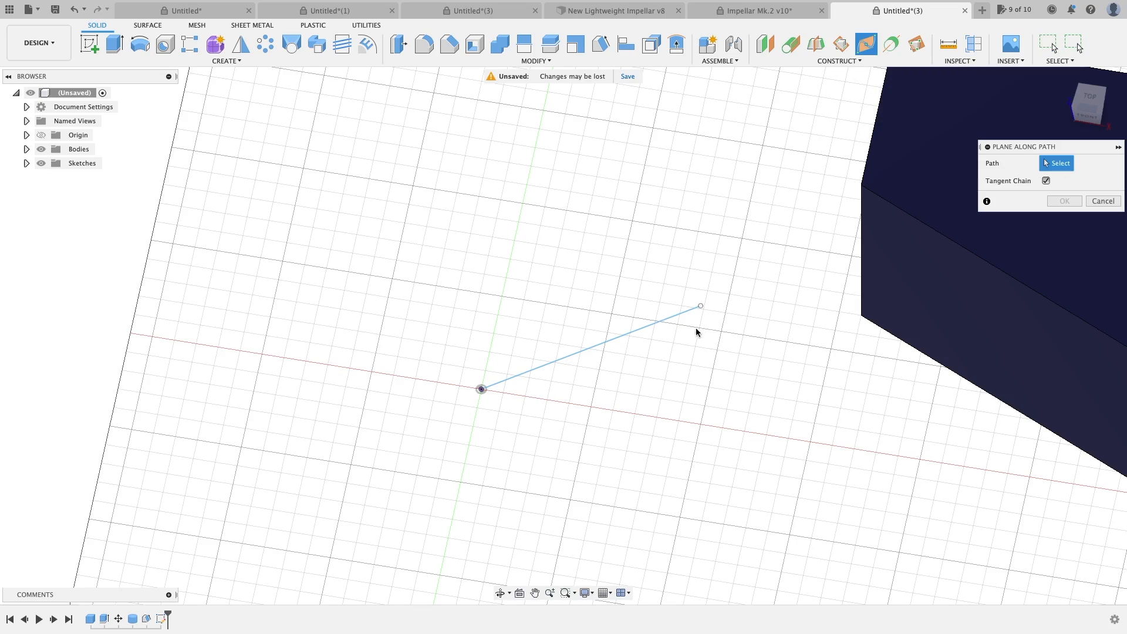
left_click(676, 315)
mouse_move(680, 315)
middle_mouse_down("shift")
mouse_move(699, 298)
mouse_move(654, 299)
mouse_move(693, 318)
middle_mouse_up("shift")
left_click_drag(604, 357, 688, 324)
middle_click_drag(623, 372, 660, 352, "shift")
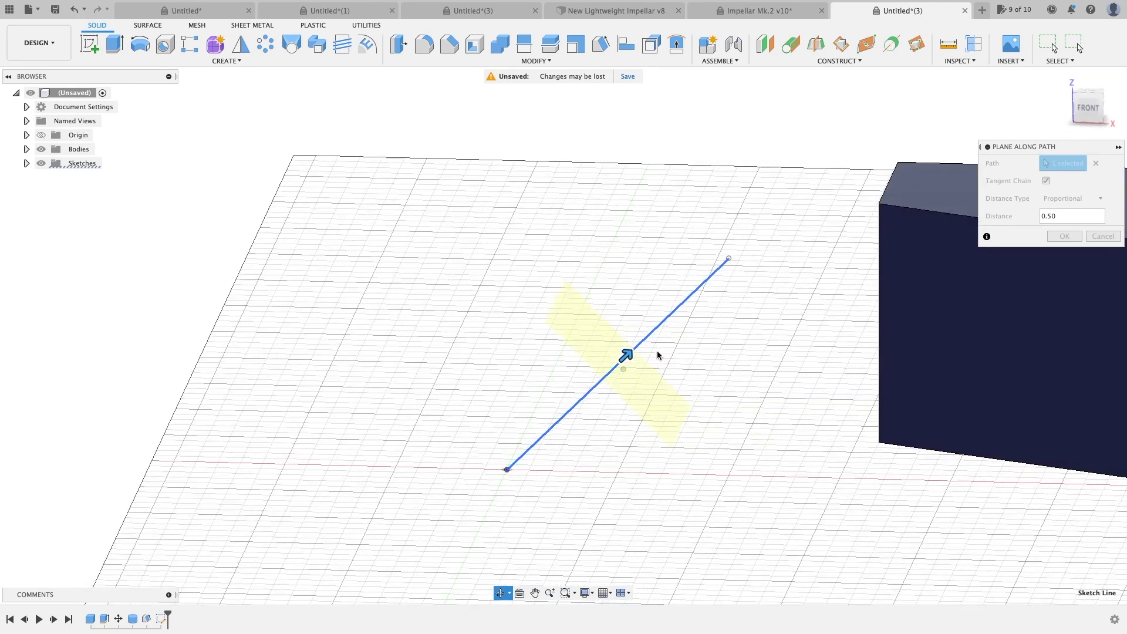
left_click_drag(627, 355, 632, 390)
middle_click_drag(632, 390, 645, 360, "shift")
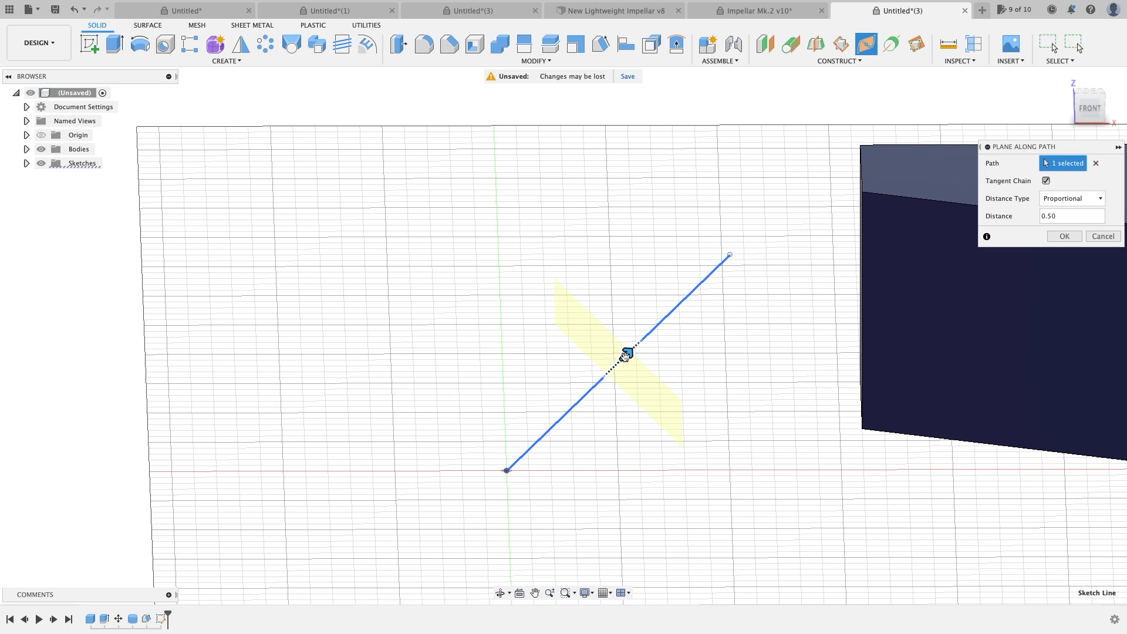
left_click_drag(657, 343, 643, 399)
Step: Try the Physical distance type for the plane along the line, switch back to Proportional, and cancel the plane
left_click(1057, 199)
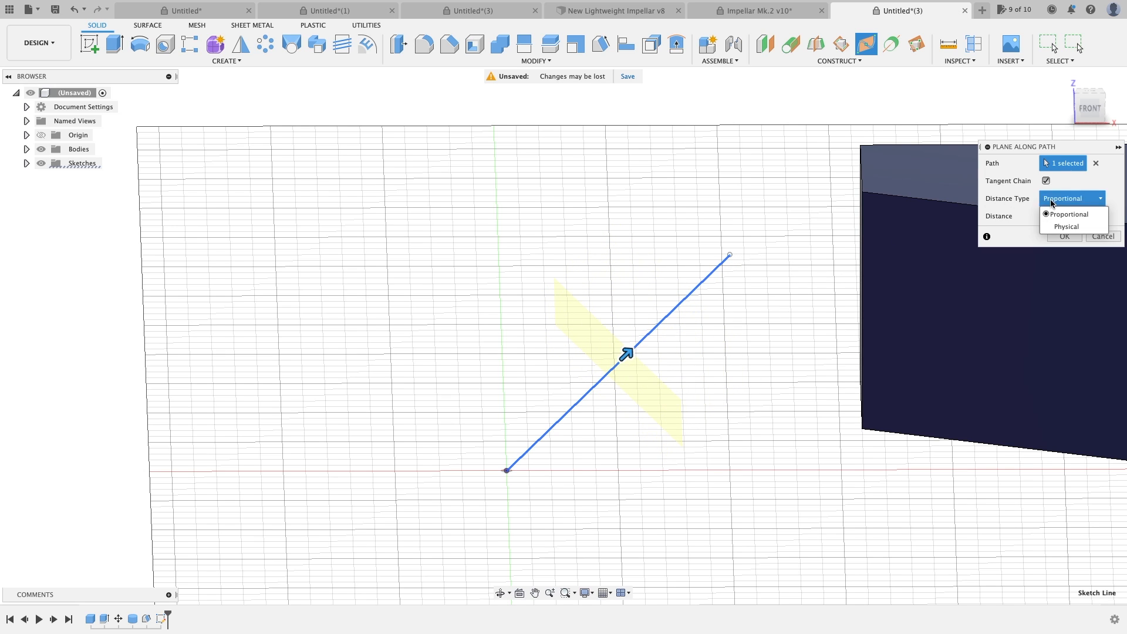
left_click(1065, 227)
left_click_drag(631, 353, 665, 323)
left_click(1057, 199)
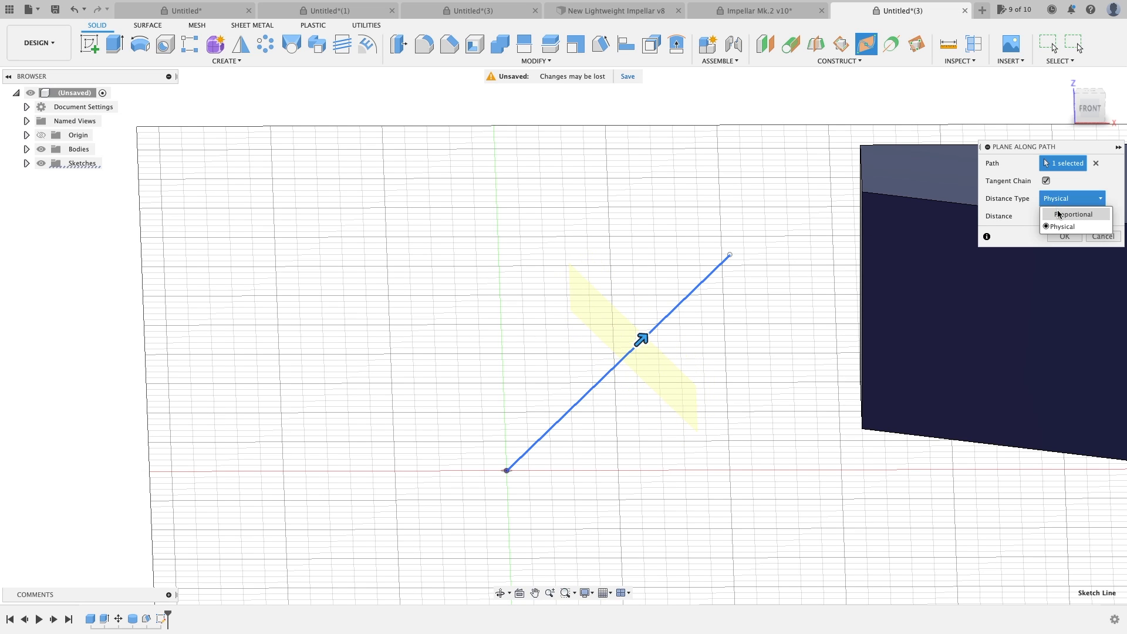
left_click(1059, 215)
key("Escape")
Step: Create a Plane Along Path on the box's front top edge, at the edge's far end with a Proportional distance of 1.00
scroll(781, 296, "down", 3)
mouse_move(781, 291)
middle_mouse_down("shift")
mouse_move(642, 300)
mouse_move(674, 300)
mouse_move(801, 182)
mouse_move(625, 178)
middle_mouse_up("shift")
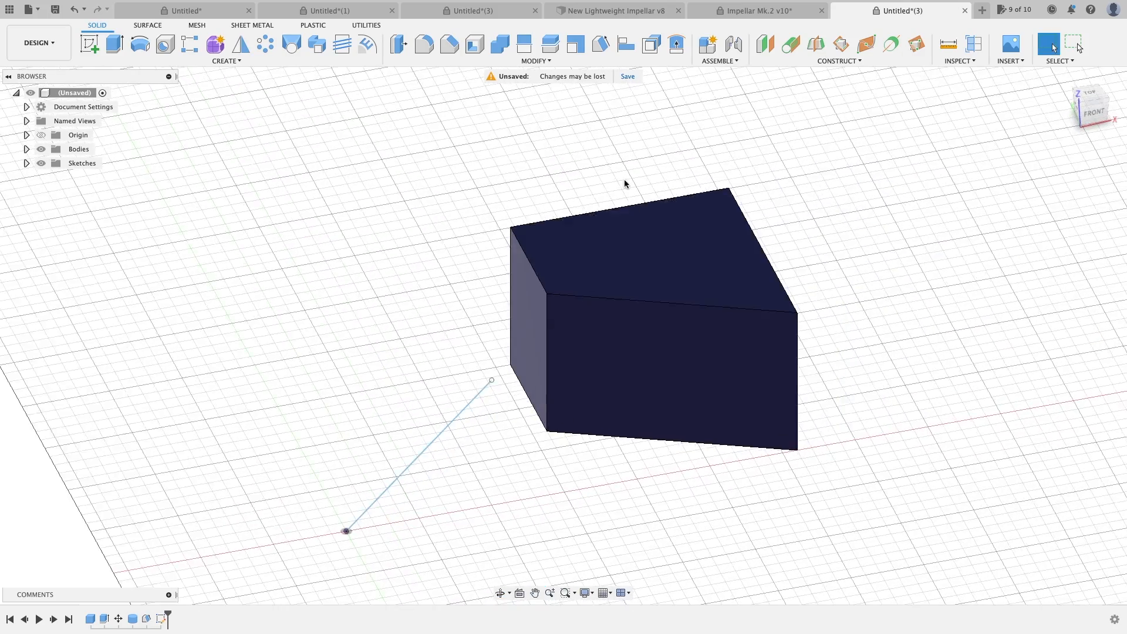
scroll(625, 183, "up", 3)
left_click(865, 43)
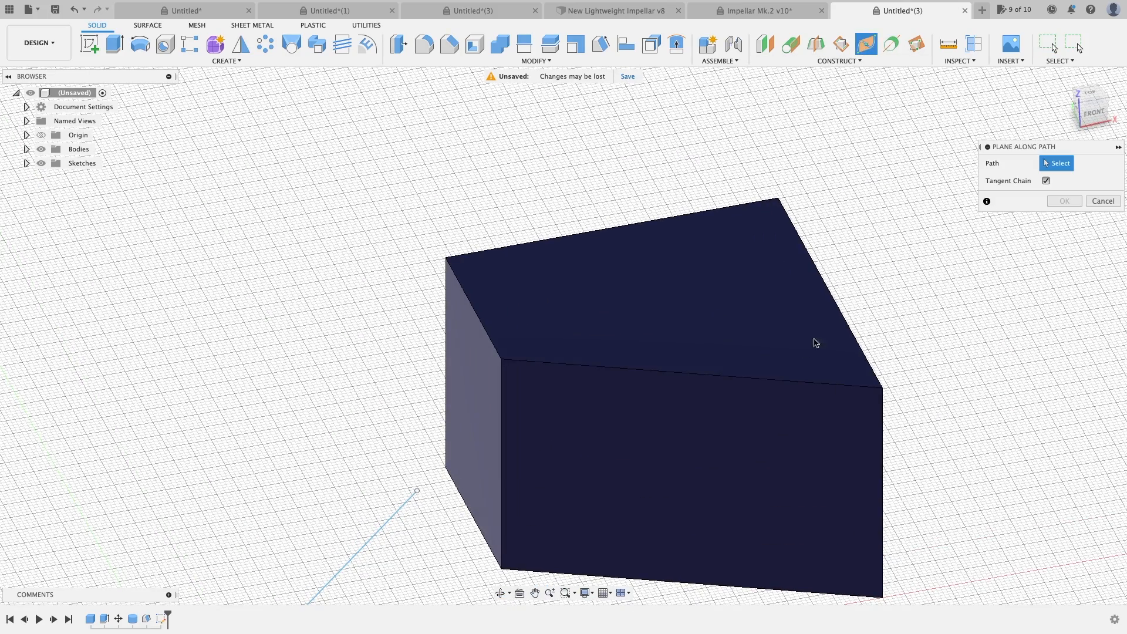
left_click(696, 374)
middle_click_drag(733, 359, 712, 387, "shift")
left_click_drag(705, 380, 907, 408)
middle_click_drag(825, 385, 663, 296)
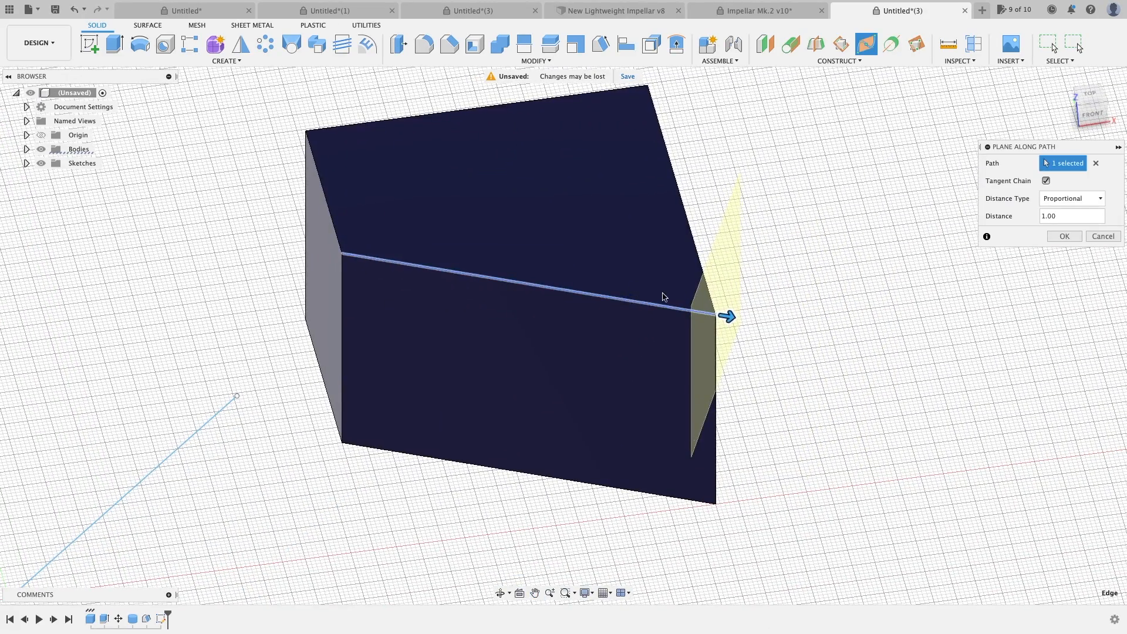
left_click_drag(728, 317, 702, 339)
left_click(1064, 236)
Step: Sketch a circle on the new plane, centred on the box's top corner, and finish the sketch
left_click(89, 44)
left_click(635, 352)
key("c")
left_click(527, 424)
left_click(534, 360)
left_click(1054, 51)
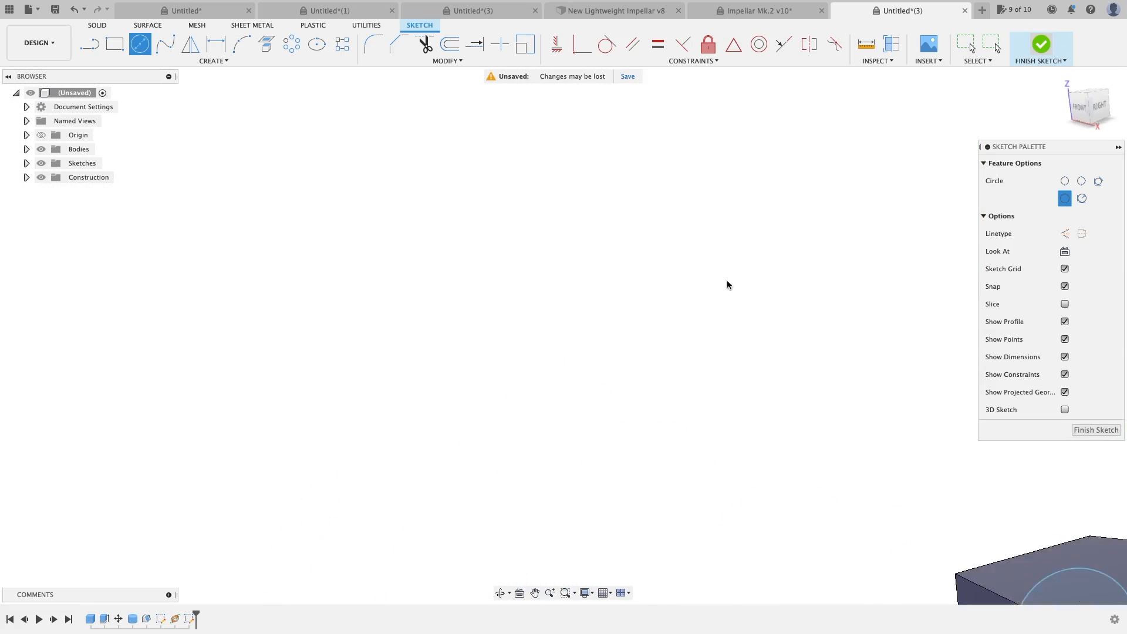
Step: Try extruding the circle 66 mm outward from the box's corner as a new body
left_click(758, 335)
key("e")
left_click_drag(754, 351, 975, 479)
left_click_drag(975, 479, 1072, 514)
scroll(739, 265, "down", 3)
middle_click_drag(546, 229, 739, 174, "shift")
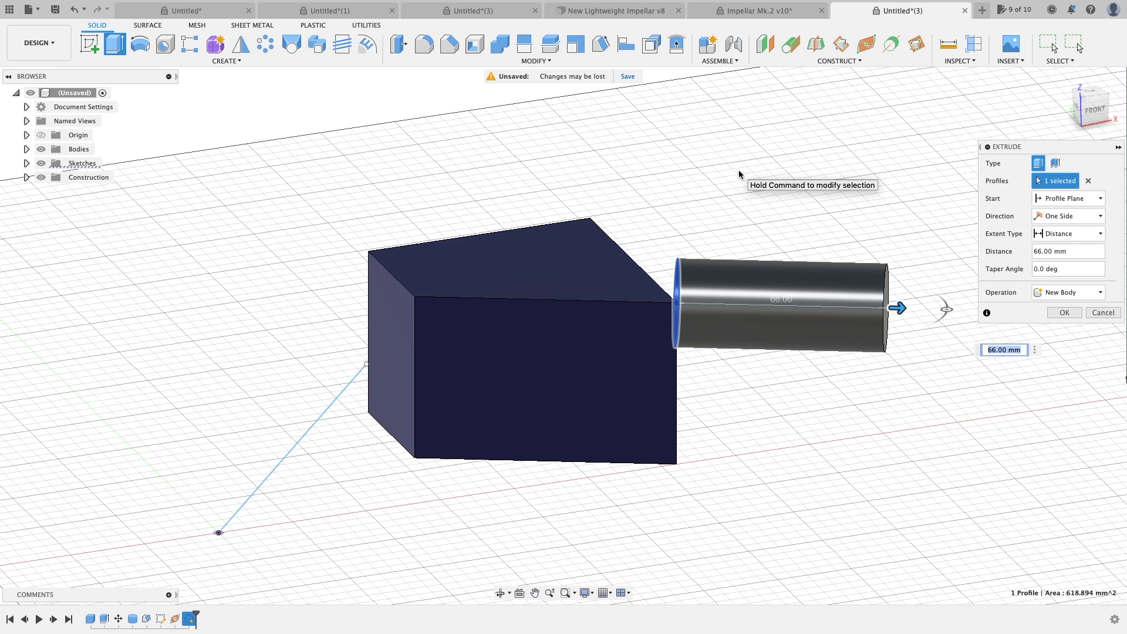
left_click(1065, 312)
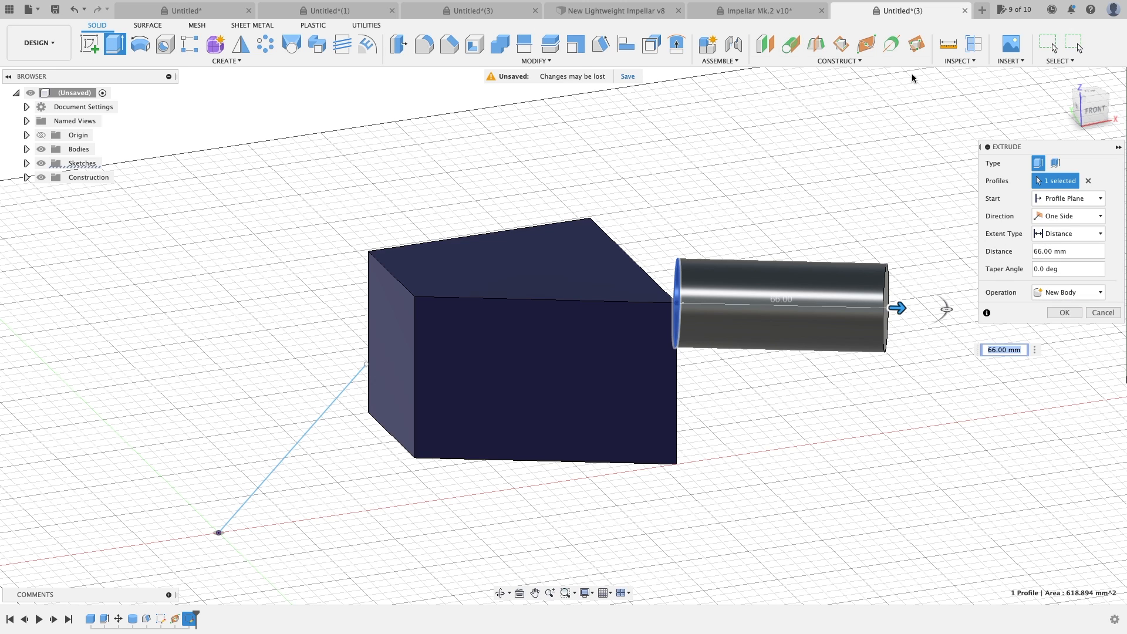
left_click(846, 61)
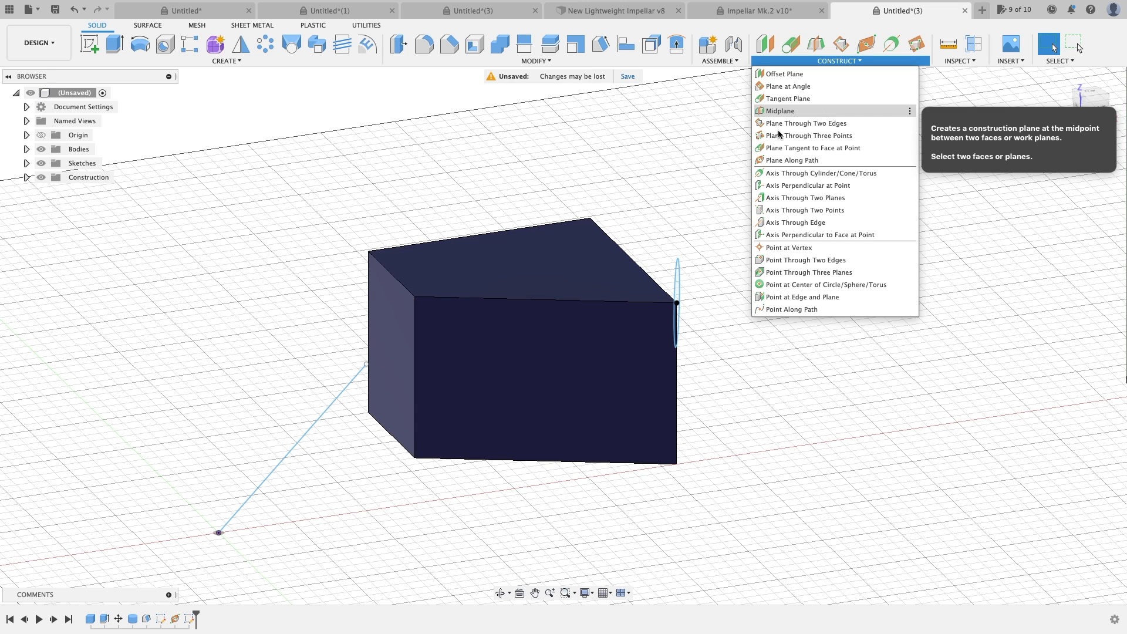
left_click(678, 174)
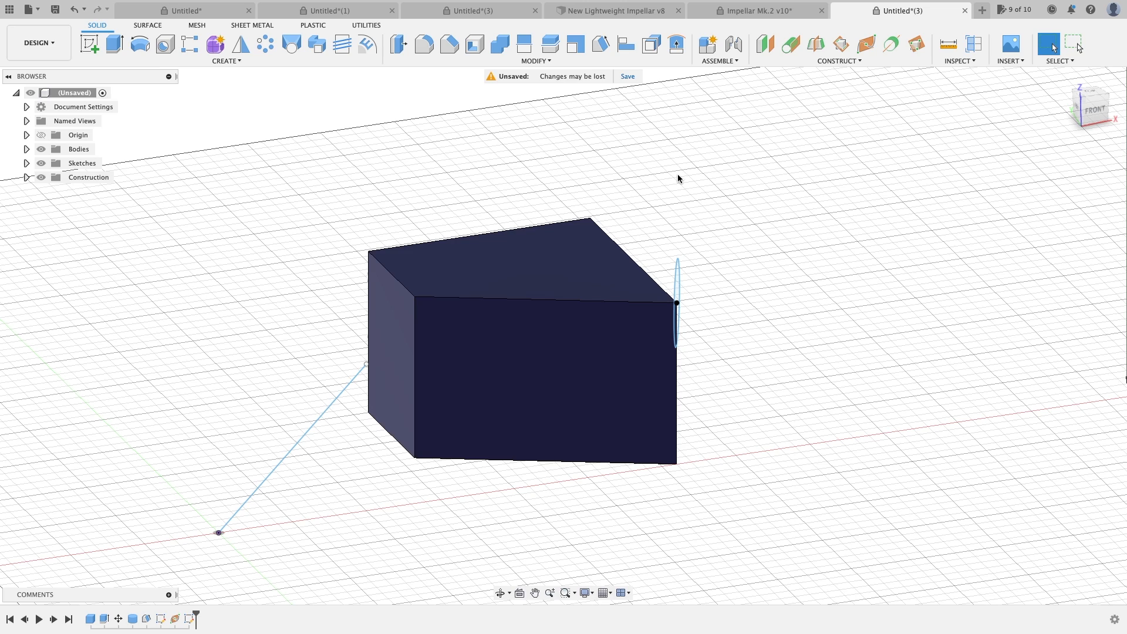